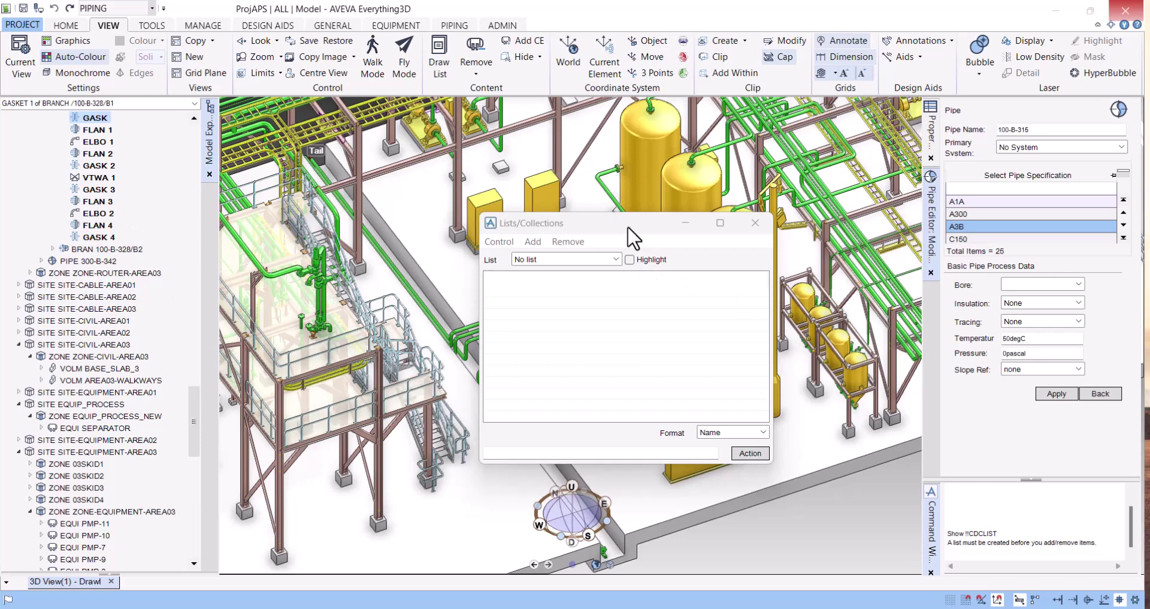
# Step: Find the pipe beside the vertical vessels in the model and select its branch 100-A3B-315/B1 as the current element
pyautogui.moveTo(627, 227); pyautogui.dragTo(452, 179)
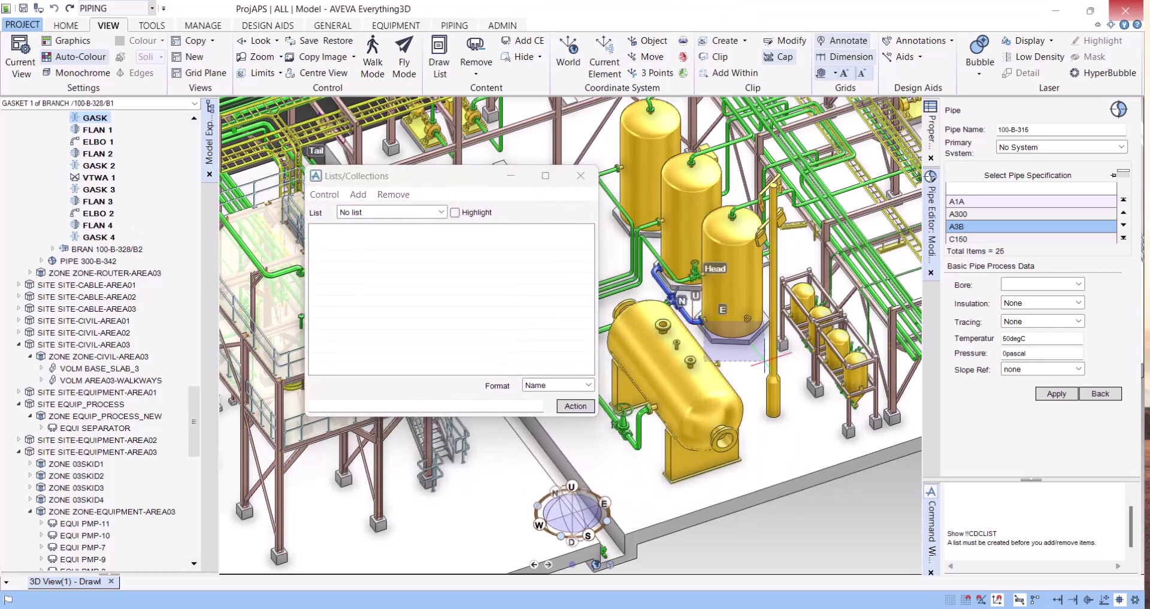
pyautogui.moveTo(647, 231); pyautogui.dragTo(646, 231)
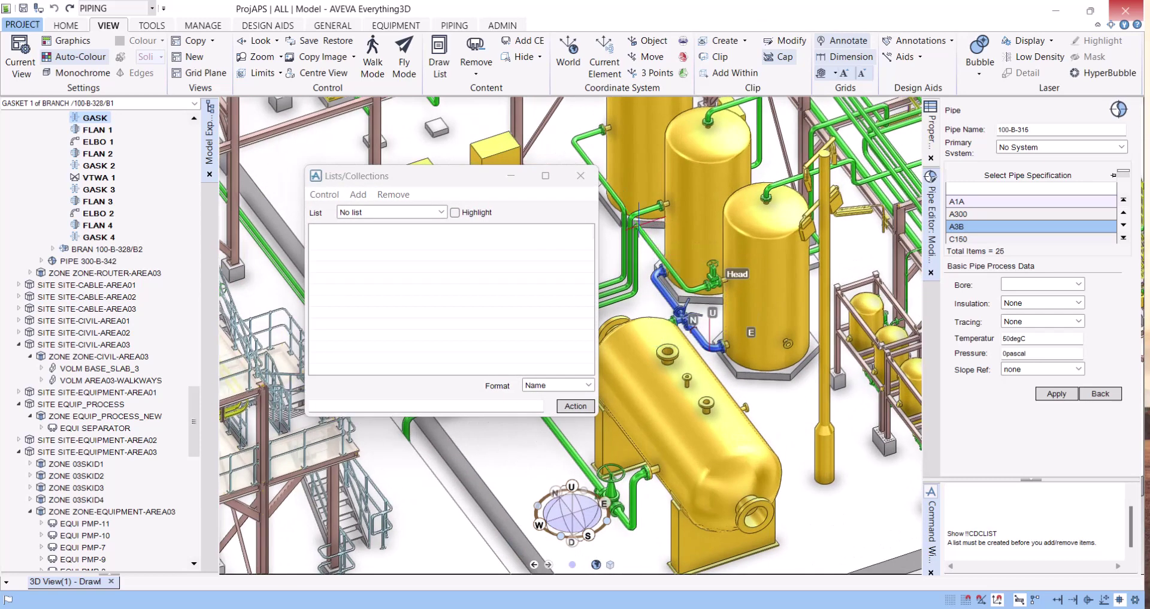
pyautogui.click(662, 259)
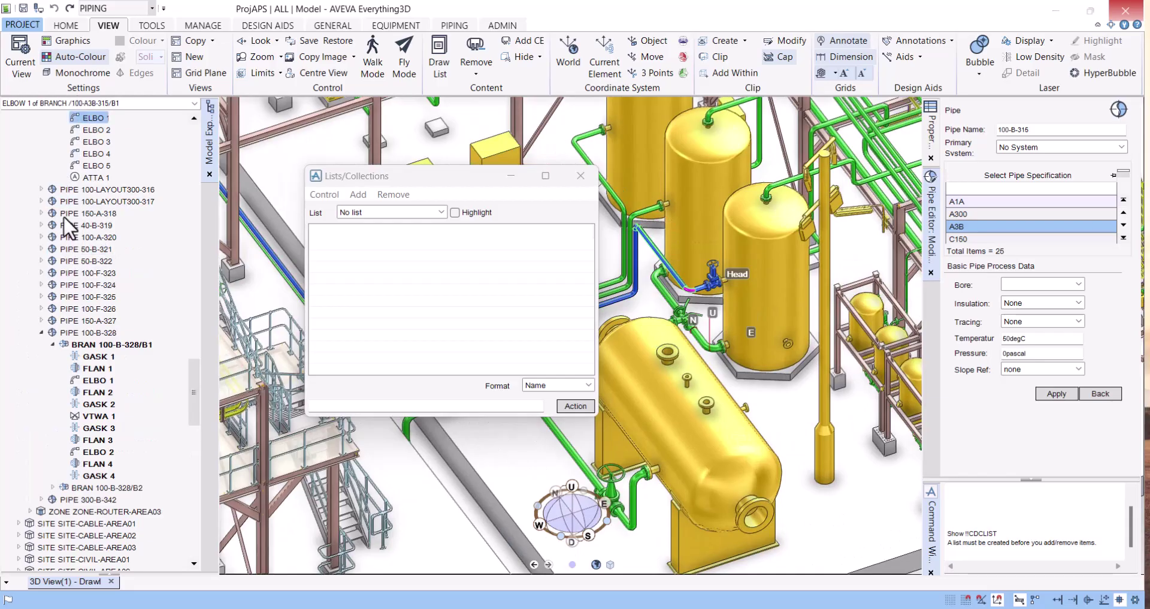
pyautogui.scroll(5, 70, 239)
pyautogui.click(111, 203)
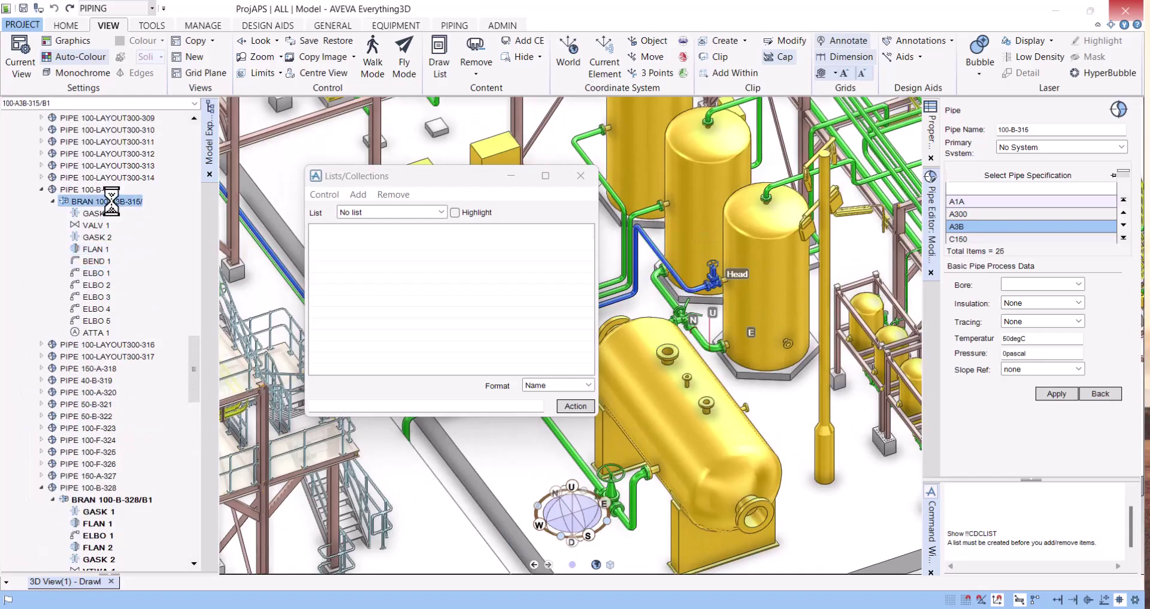
# Step: Create a new list named LIST1 in the Lists/Collections window
pyautogui.moveTo(385, 175); pyautogui.dragTo(416, 182)
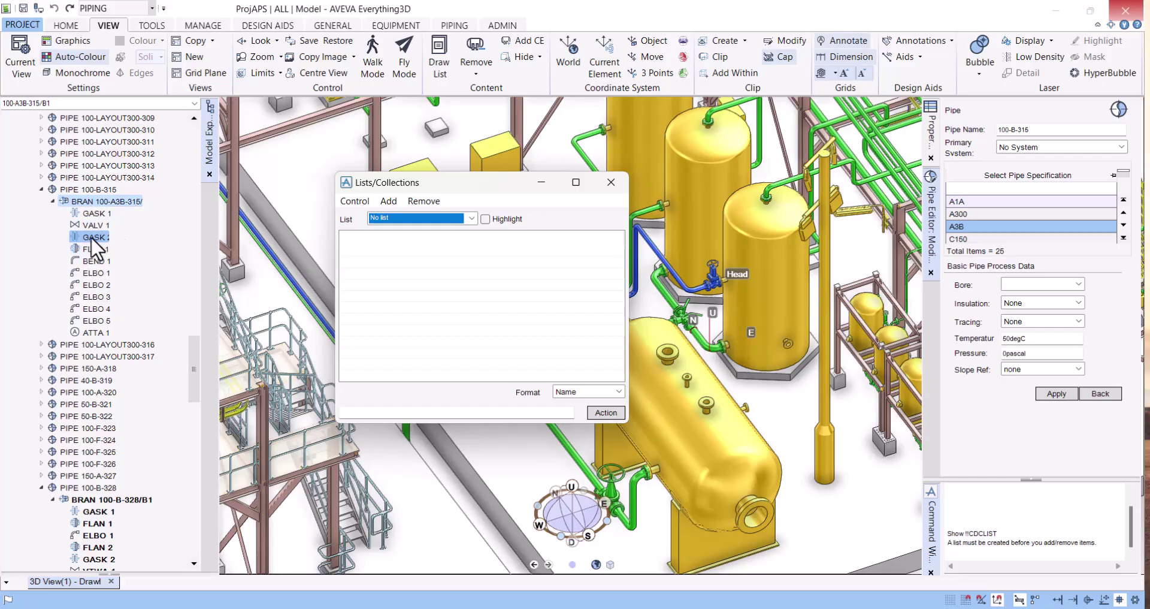
pyautogui.click(388, 201)
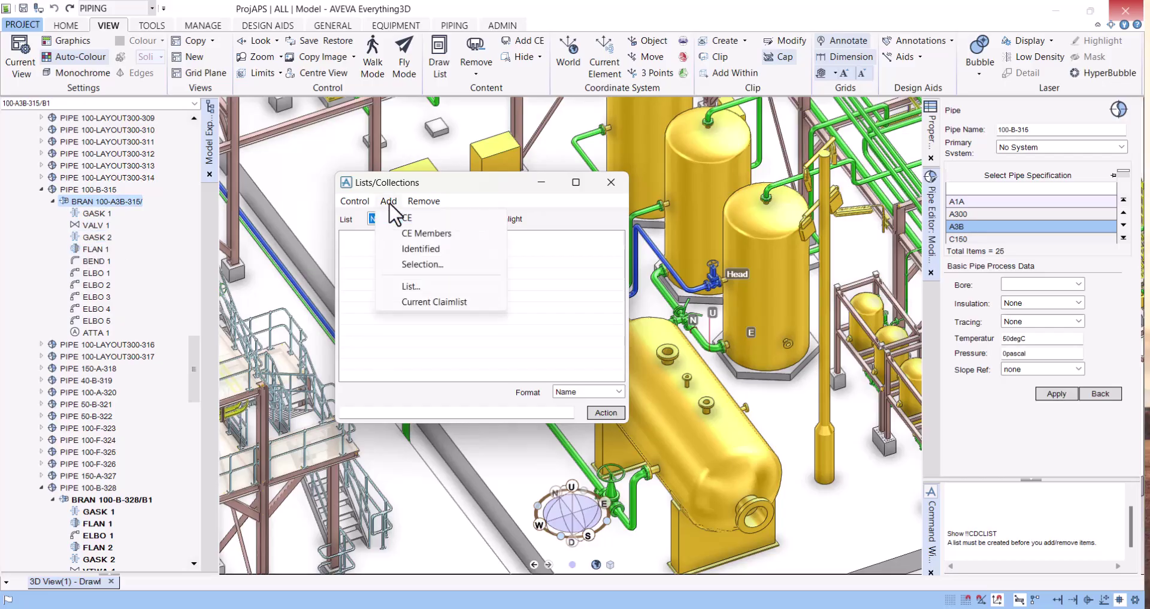
pyautogui.click(392, 288)
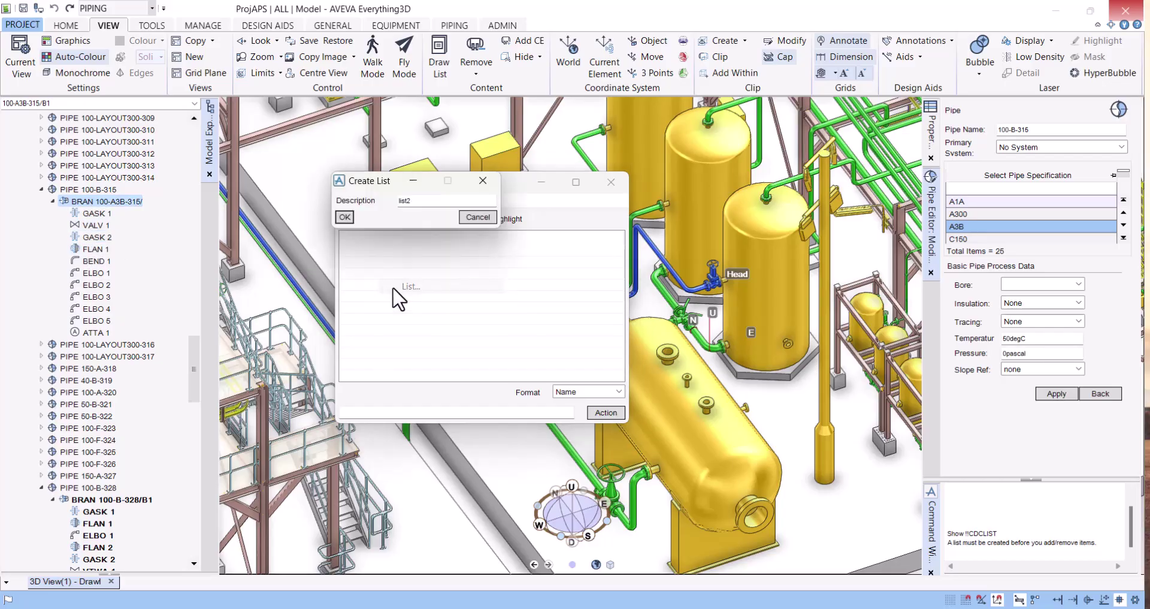
pyautogui.doubleClick(397, 199)
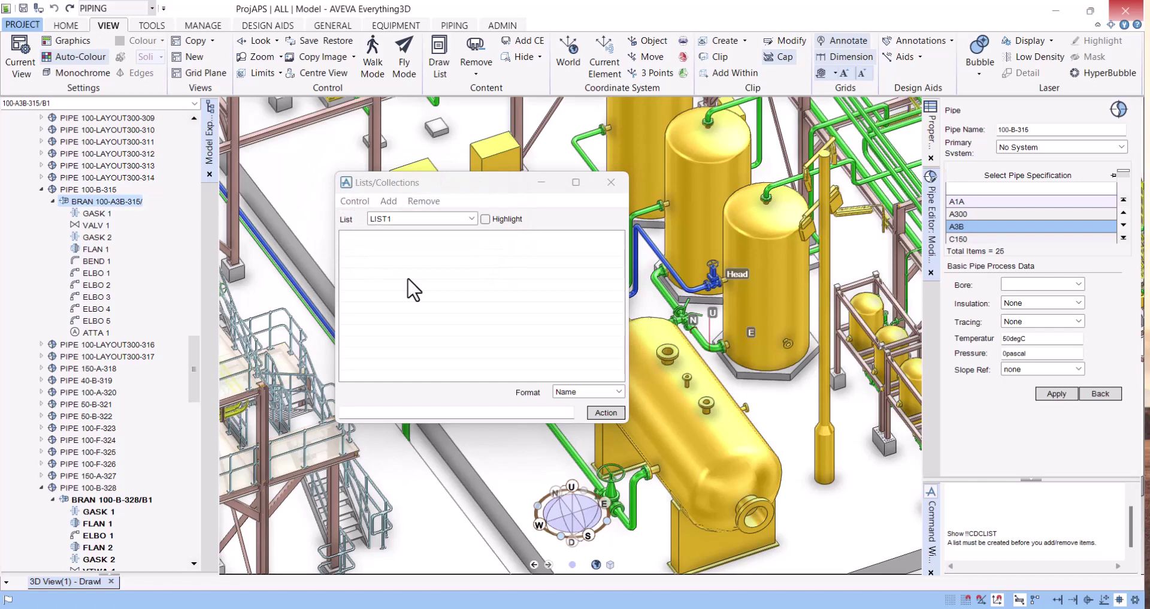
# Step: Add all members of branch 100-A3B-315/B1 to LIST1
pyautogui.click(390, 201)
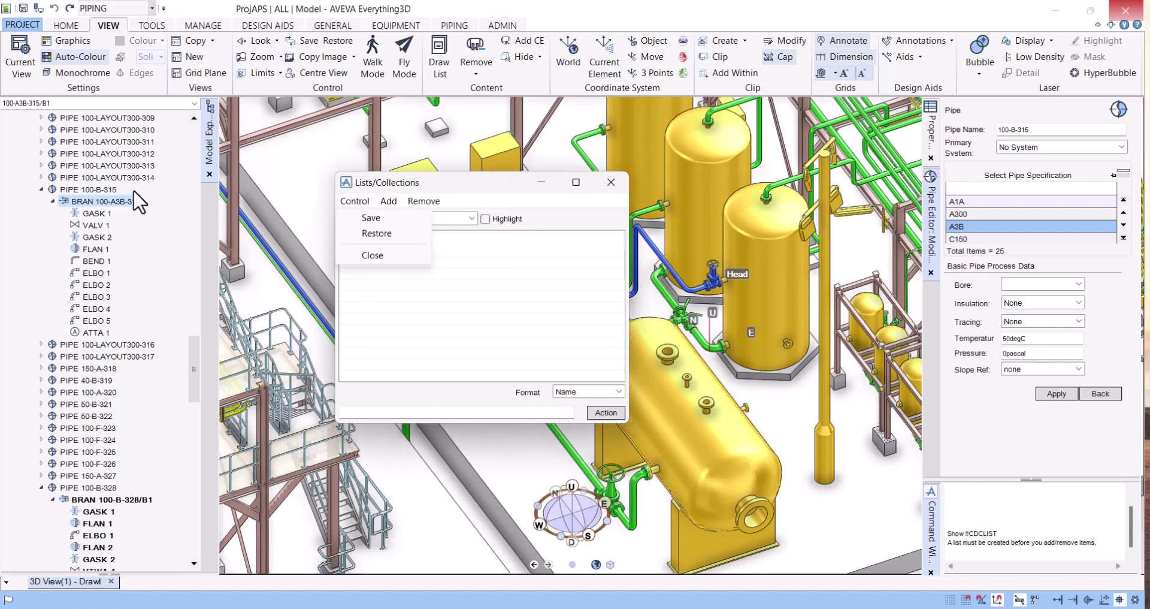
pyautogui.click(110, 201)
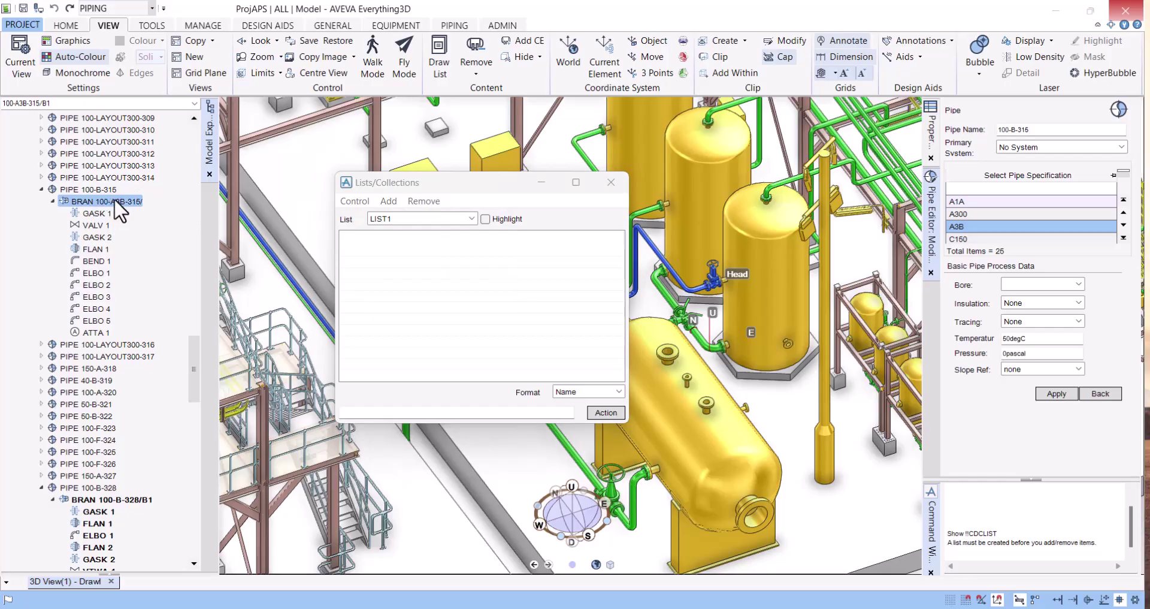
pyautogui.click(390, 202)
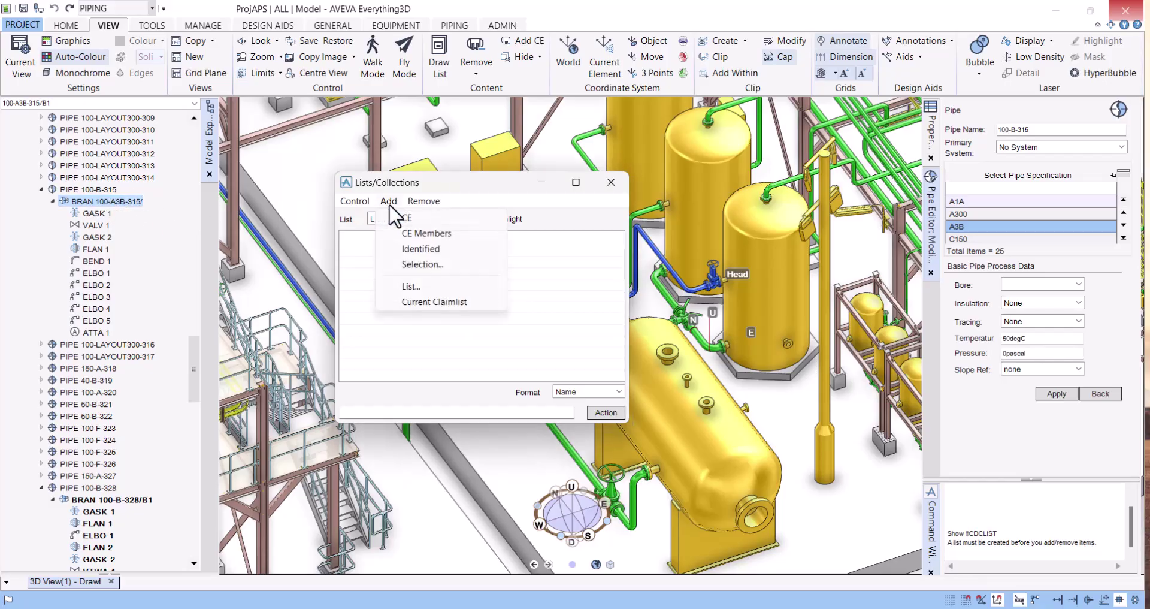
pyautogui.click(412, 233)
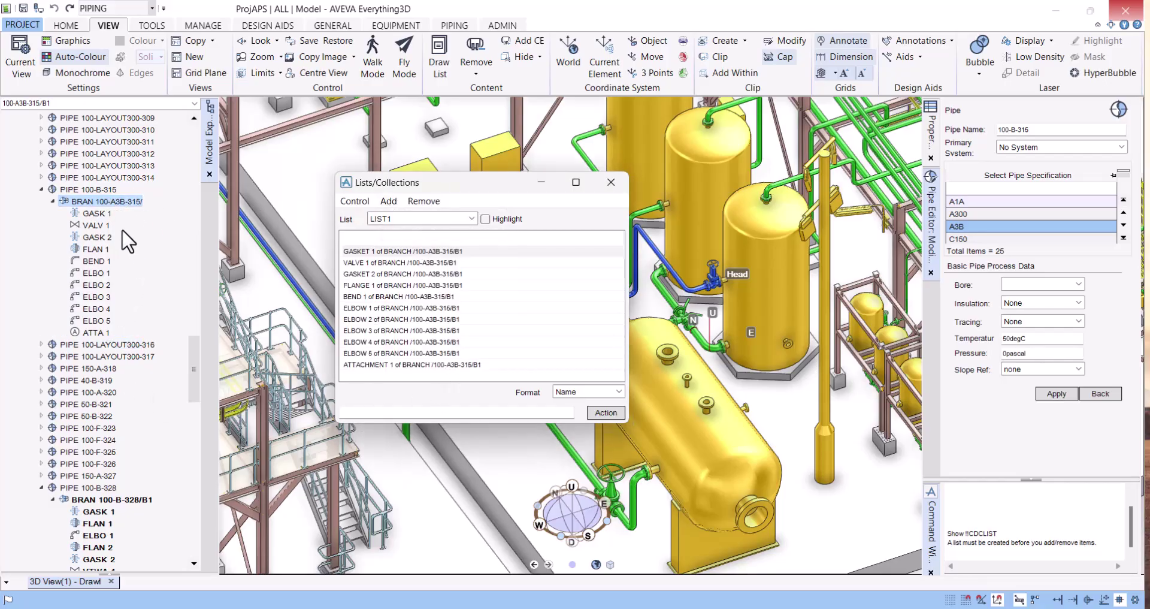
# Step: Query the insulation specification of Gasket 1 in branch 100-A3B-315/B1 with the command "q ispec"
pyautogui.click(94, 214)
pyautogui.click(1005, 555)
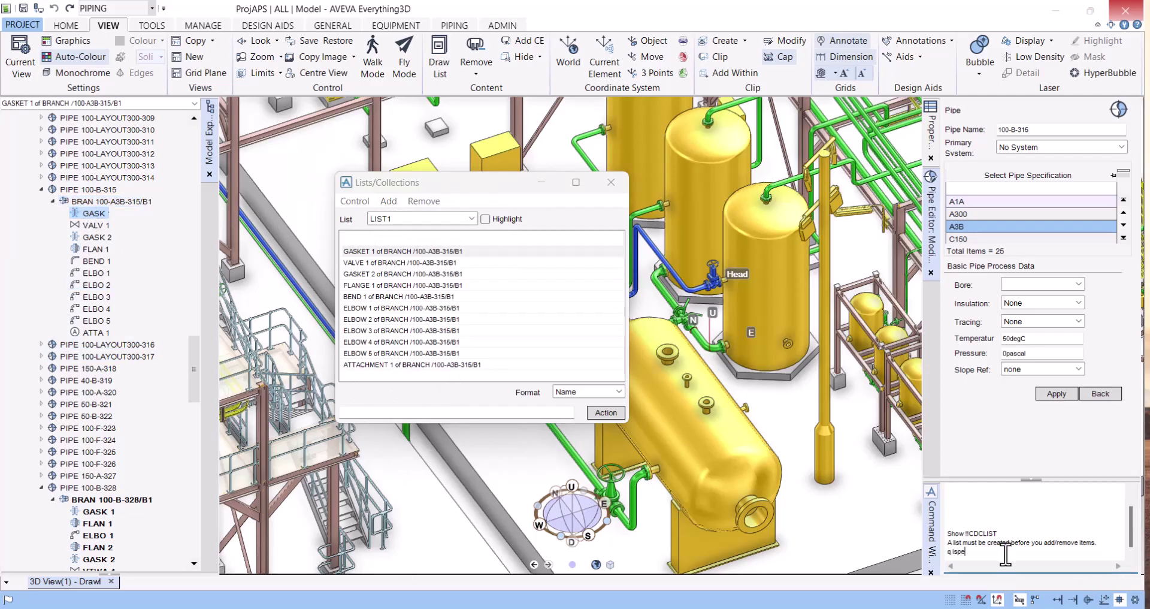
pyautogui.press('Return')
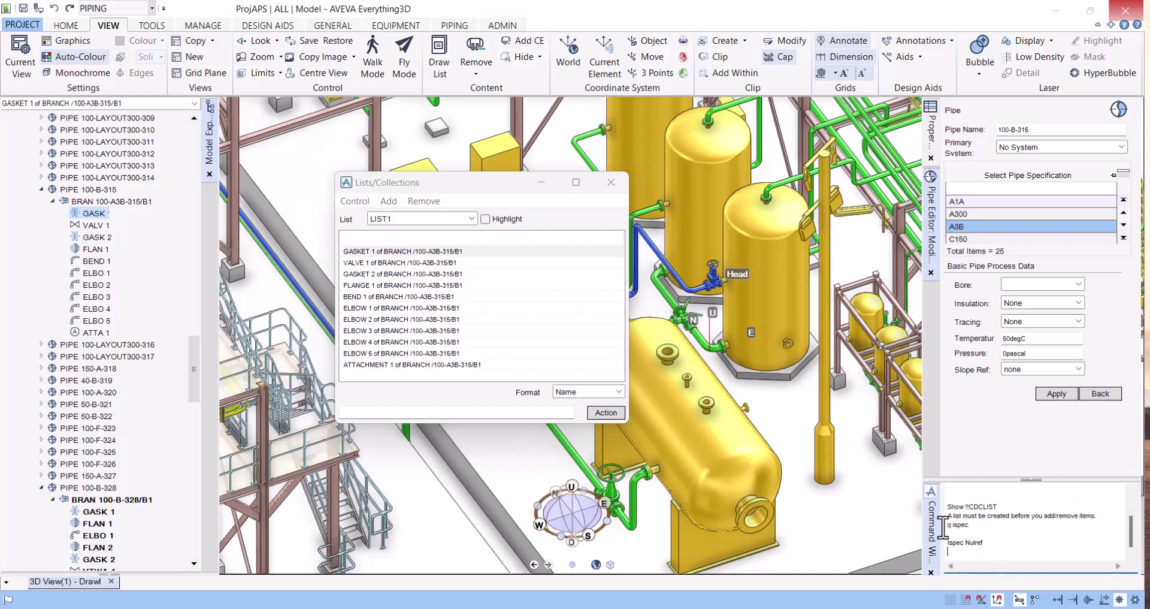
# Step: Check the available insulation options, write the command "Ispec /K" and run it on all elements of LIST1
pyautogui.click(1057, 303)
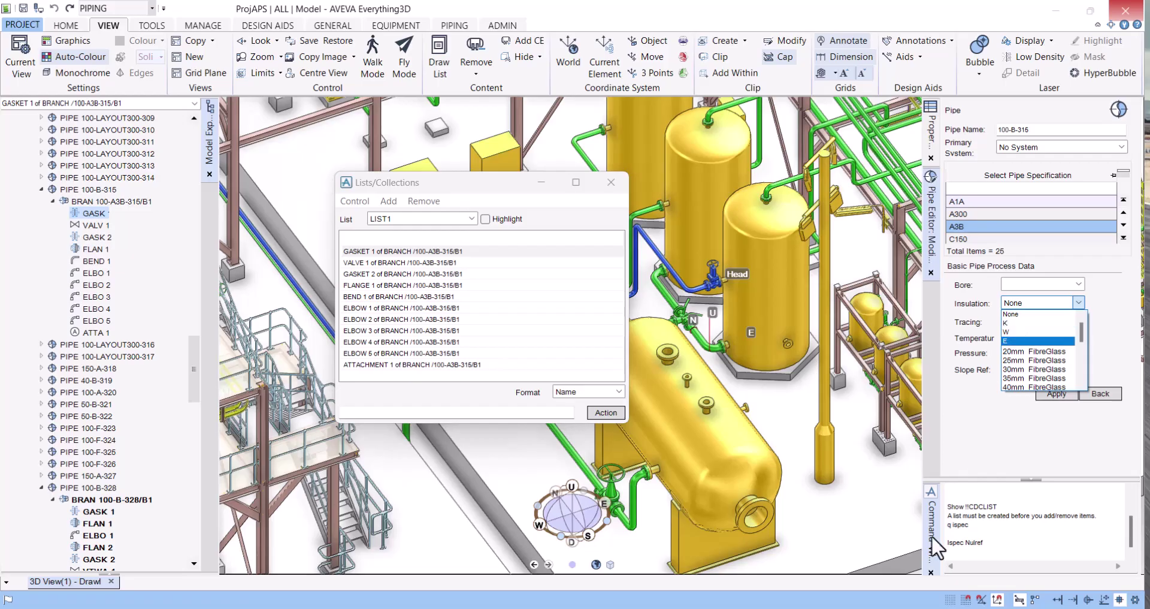
pyautogui.click(1008, 541)
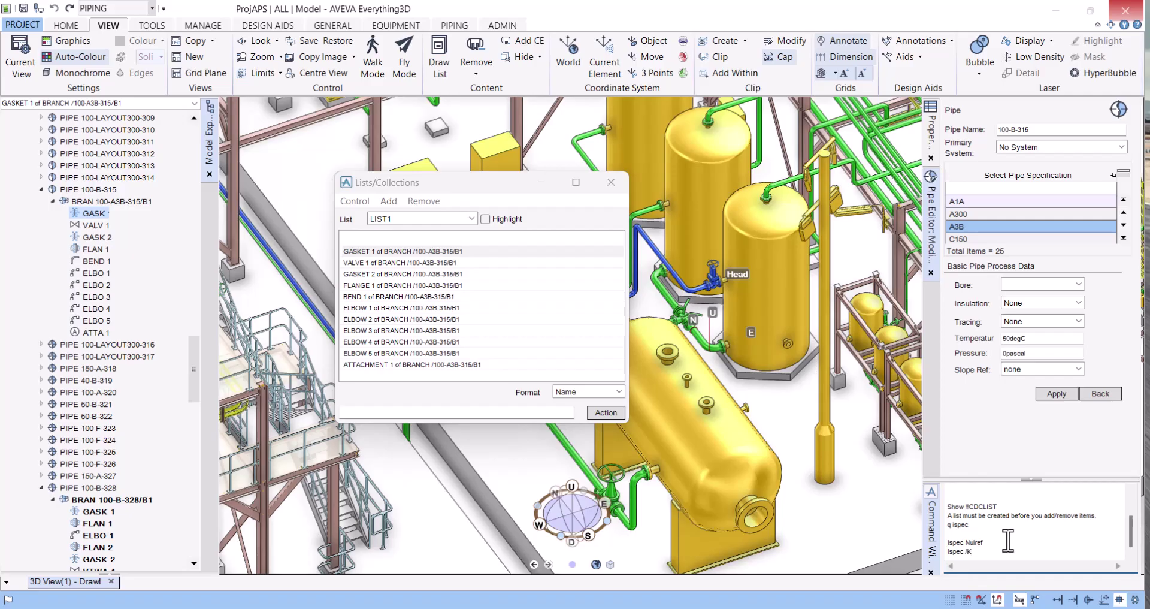
pyautogui.moveTo(1000, 558); pyautogui.dragTo(941, 556)
pyautogui.hotkey('ctrl', 'c')
pyautogui.click(407, 412)
pyautogui.hotkey('ctrl', 'v')
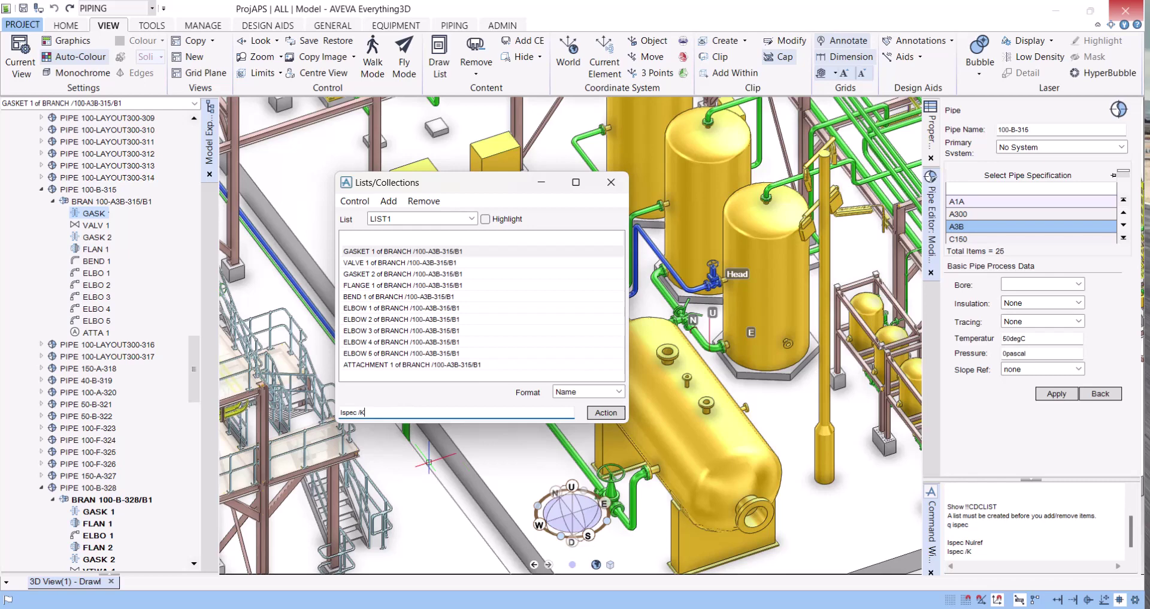
pyautogui.click(605, 412)
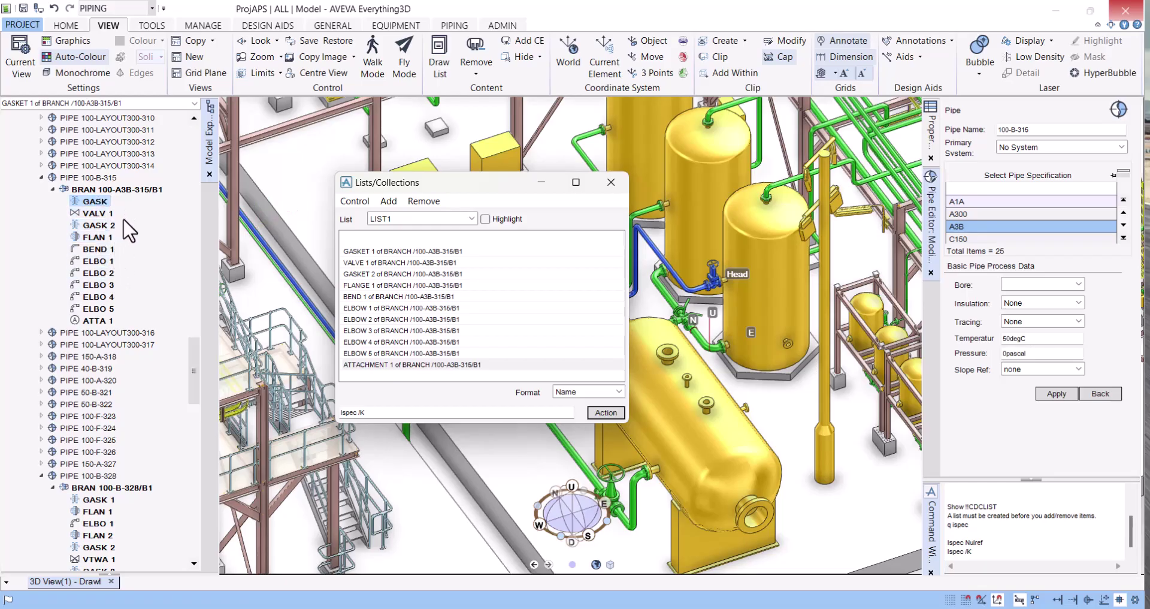
# Step: Query the insulation specification of Elbow 5 in branch 100-A3B-315/B1 with "q ispec"
pyautogui.click(96, 308)
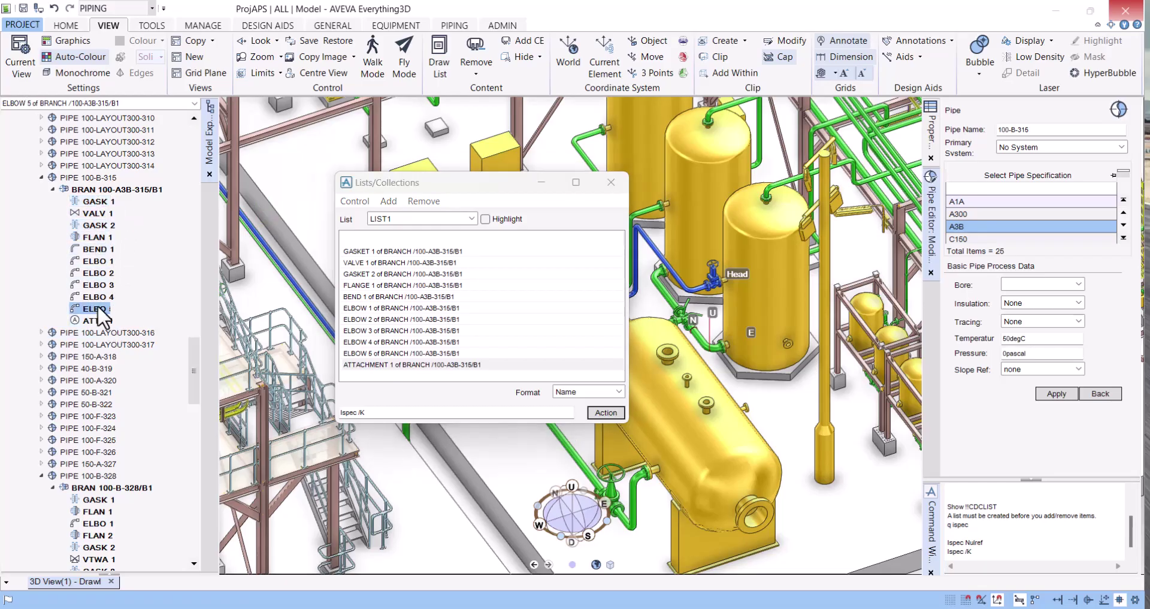
pyautogui.doubleClick(975, 526)
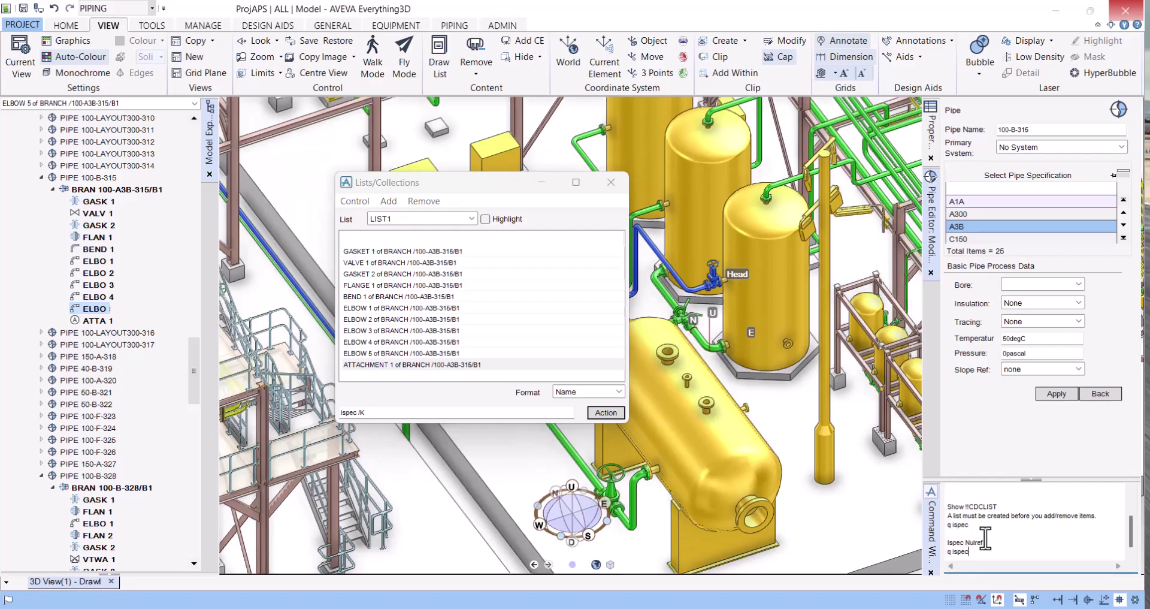
pyautogui.press('Return')
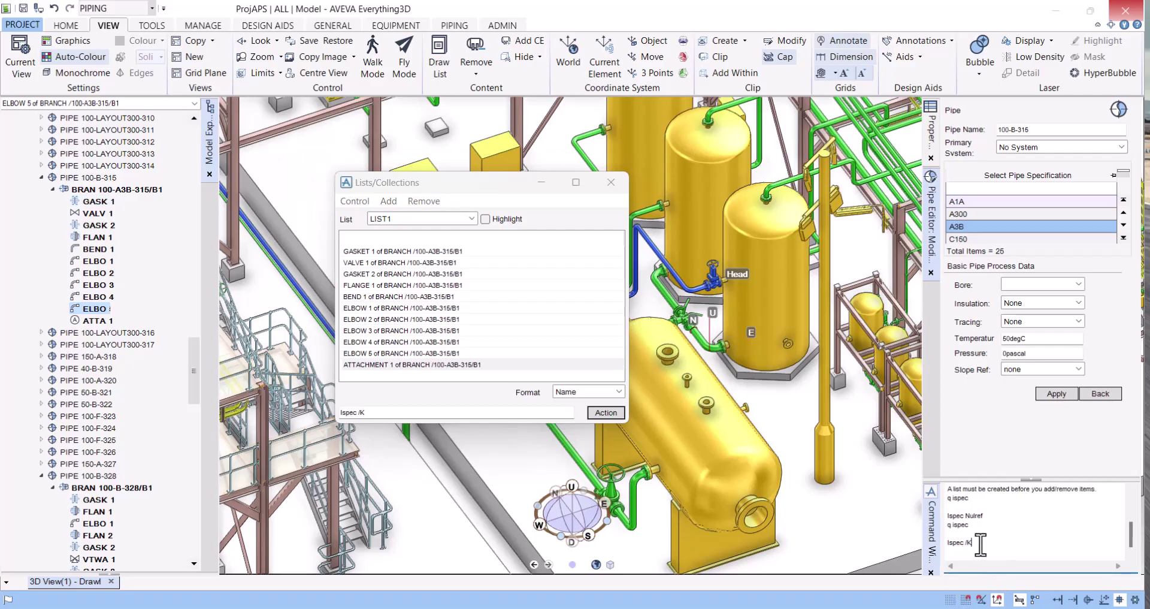
pyautogui.moveTo(974, 542); pyautogui.dragTo(944, 542)
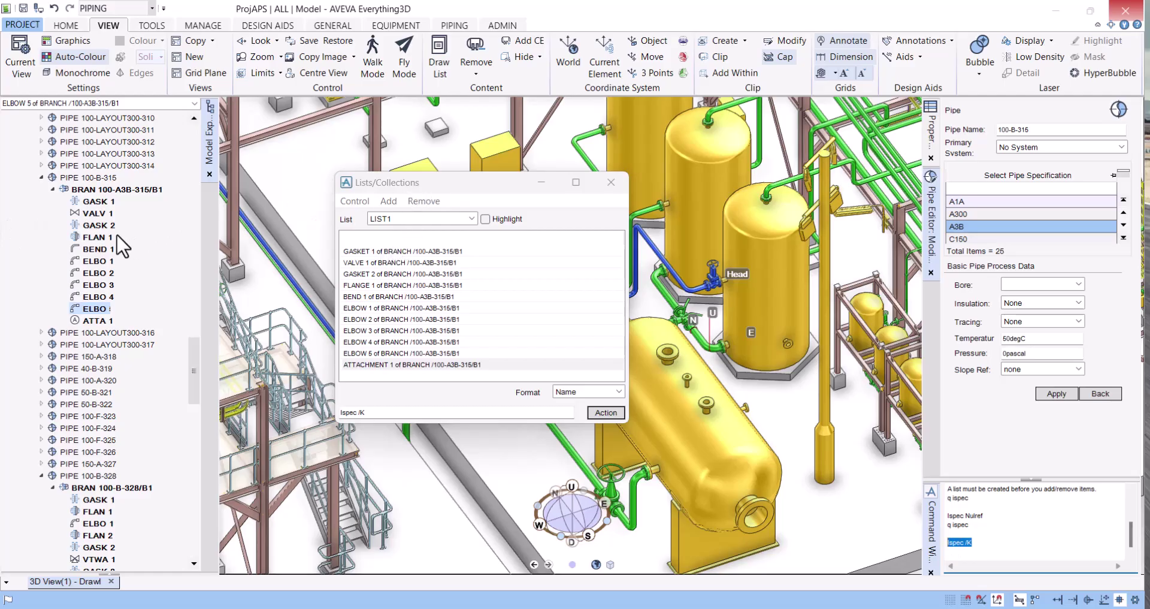
# Step: Remove all elements from LIST1
pyautogui.click(389, 202)
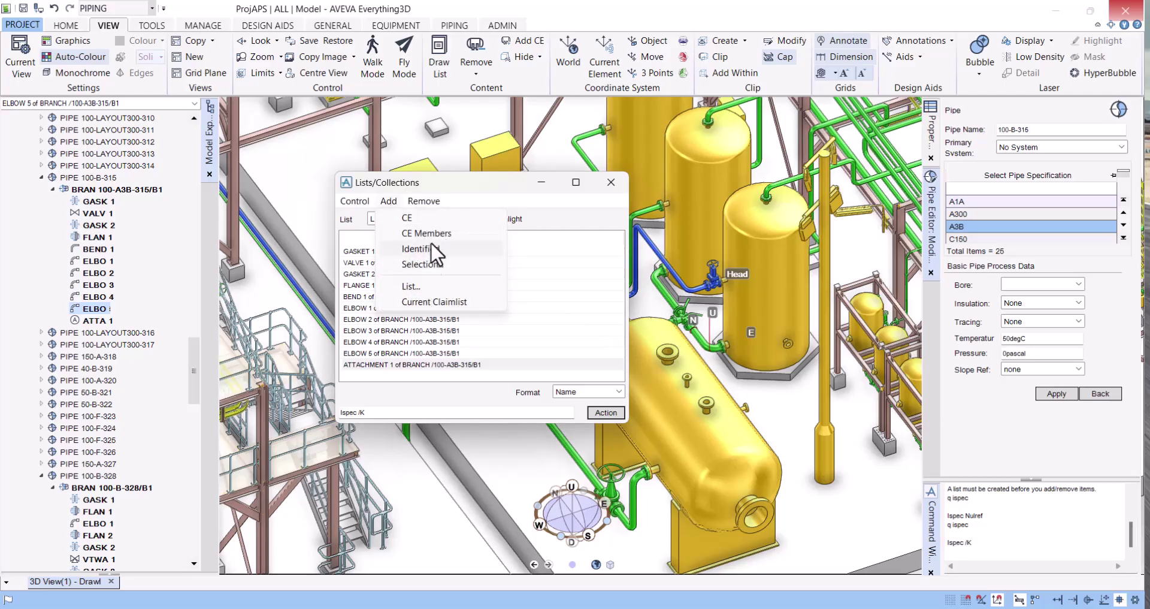
pyautogui.click(443, 264)
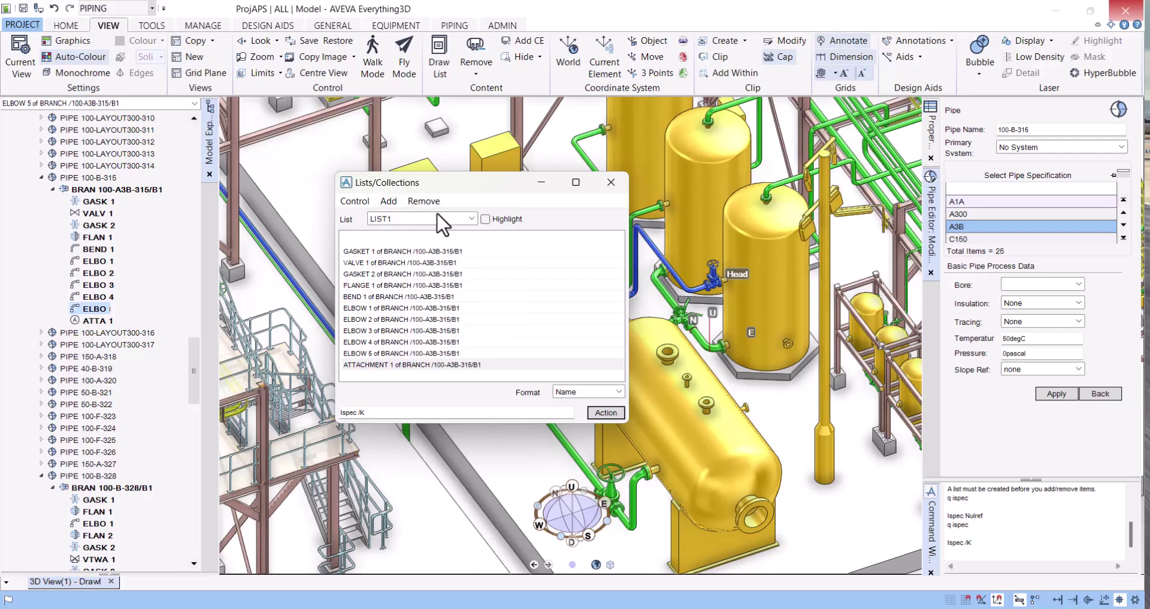
pyautogui.click(427, 202)
pyautogui.click(439, 281)
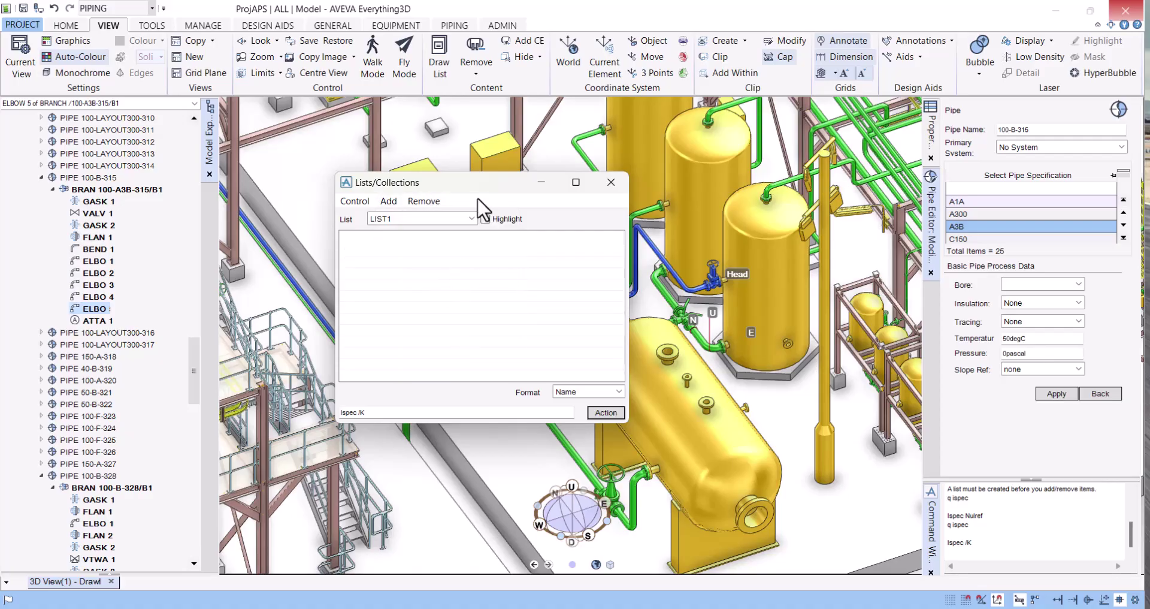
# Step: Delete the vertical column section GENSEC 2 of FRMWORK 3 on the roof level of the large steel structure
pyautogui.moveTo(468, 185); pyautogui.dragTo(389, 161)
pyautogui.scroll(-4, 729, 359)
pyautogui.scroll(-8, 729, 357)
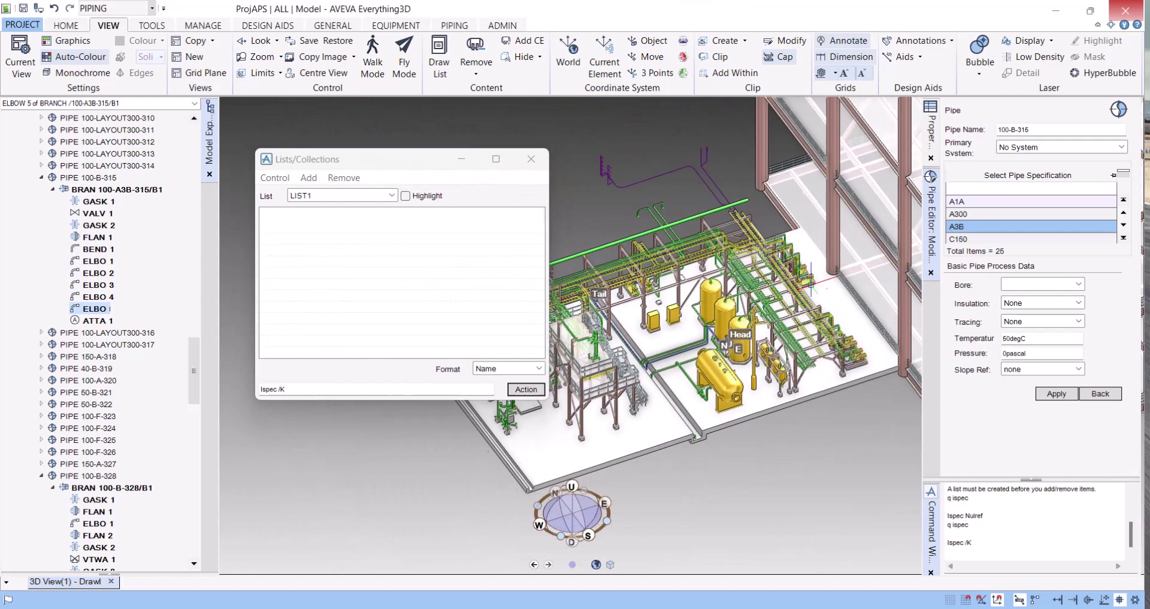
pyautogui.scroll(4, 695, 194)
pyautogui.scroll(-5, 696, 227)
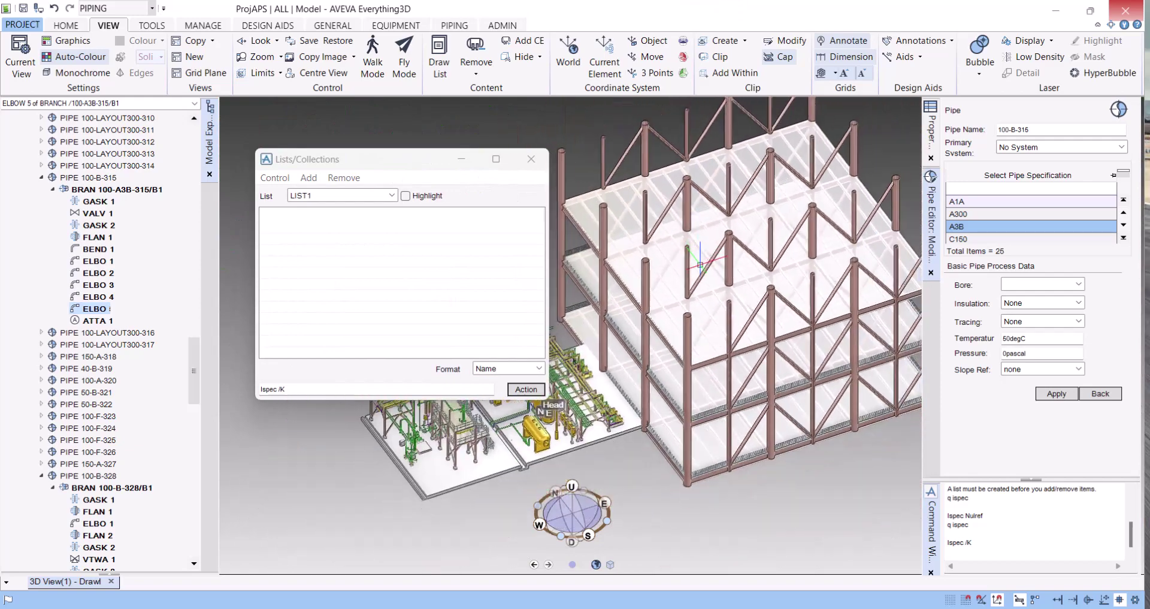
pyautogui.moveTo(700, 252); pyautogui.dragTo(698, 228, button='middle')
pyautogui.scroll(4, 675, 207)
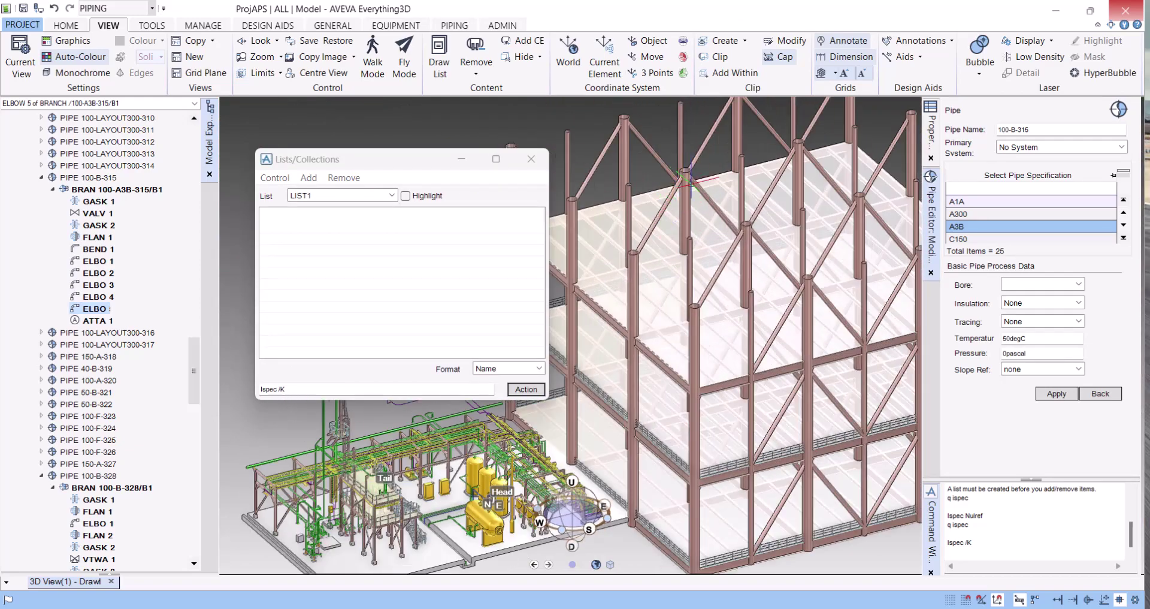
pyautogui.click(685, 189)
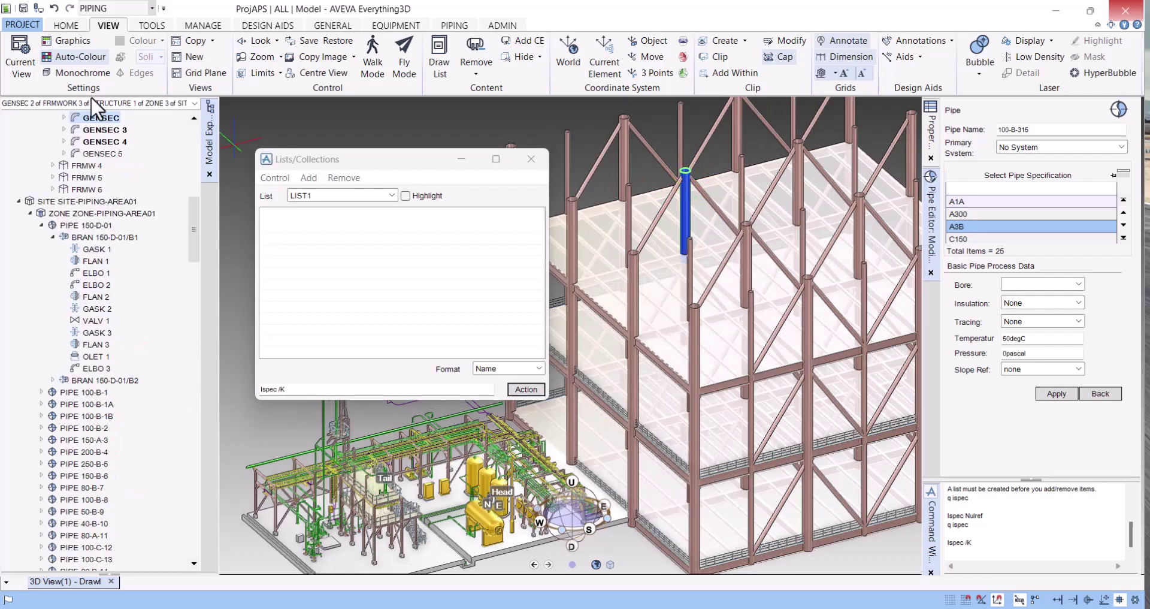
pyautogui.rightClick(94, 122)
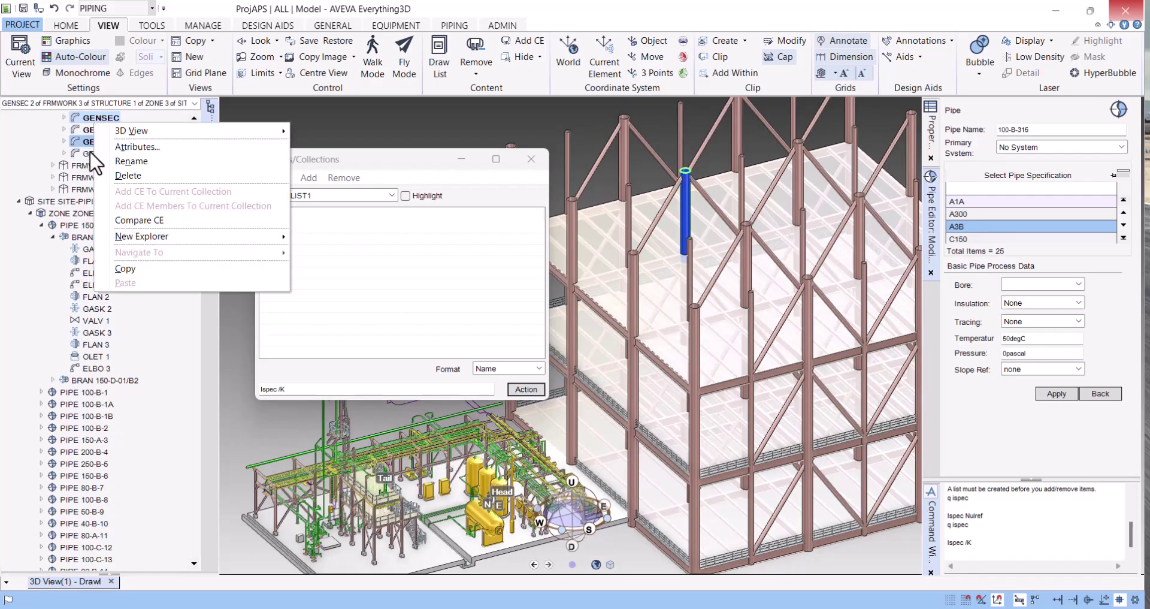
pyautogui.click(134, 175)
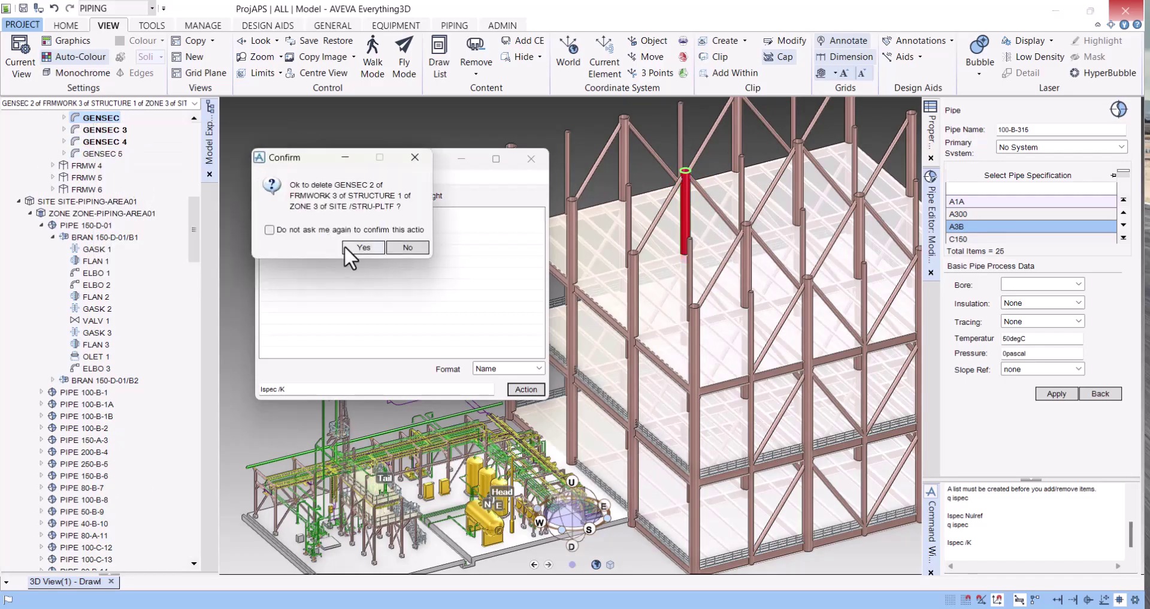
pyautogui.click(375, 246)
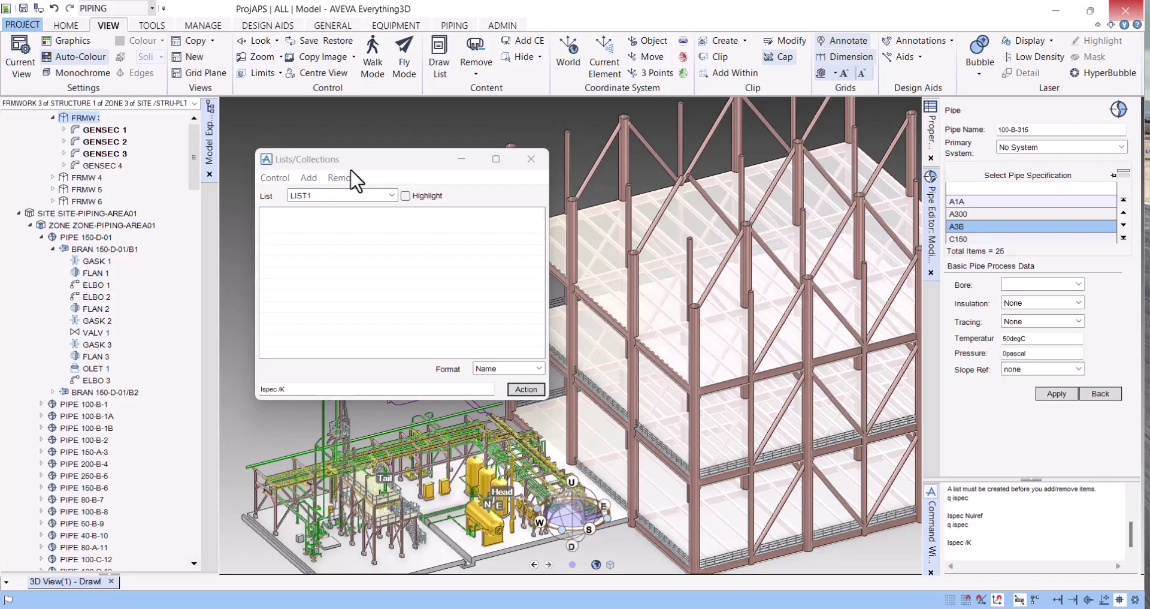
# Step: Collect the protruding columns and diagonal braces on the rear and middle part of the roof level into LIST1 by identifying them in the model
pyautogui.moveTo(361, 161); pyautogui.dragTo(343, 151)
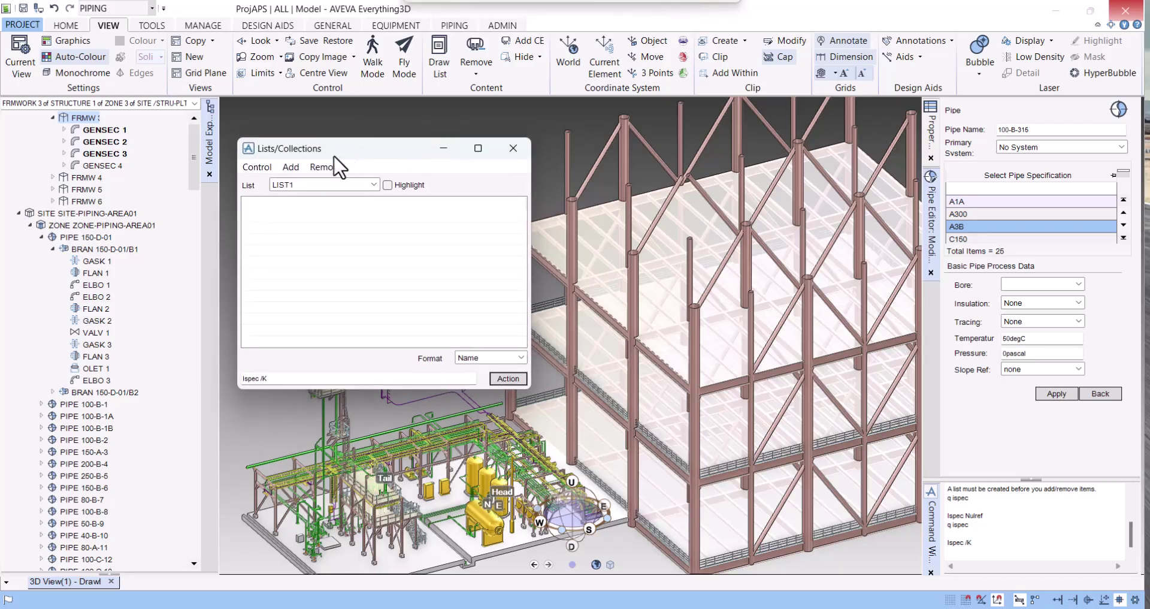
pyautogui.click(290, 167)
pyautogui.click(317, 215)
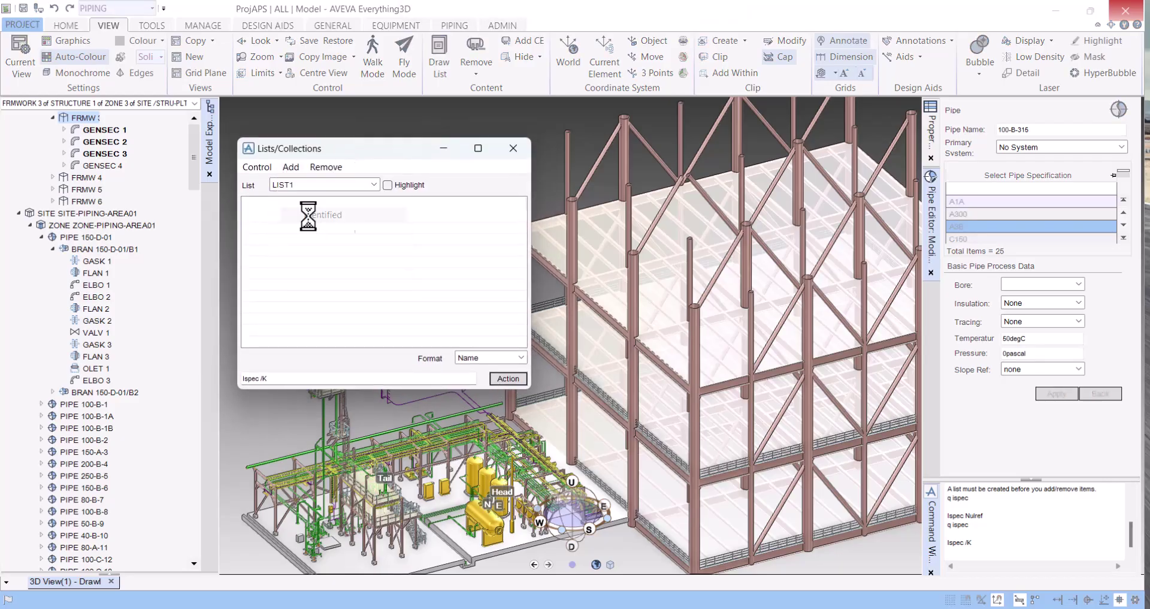
pyautogui.click(578, 241)
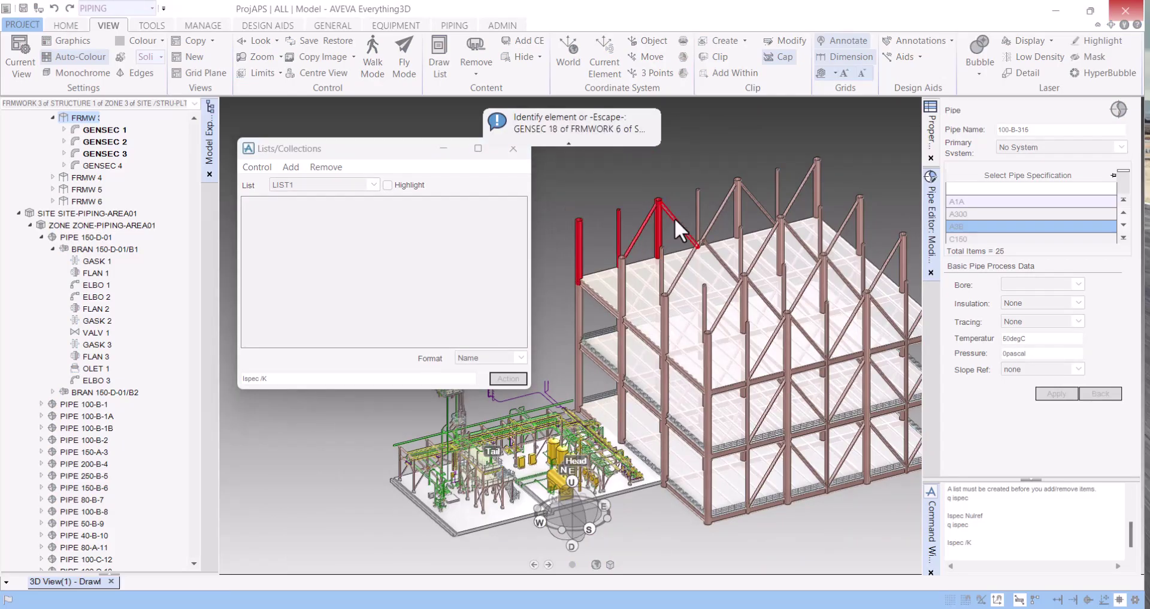
pyautogui.click(744, 202)
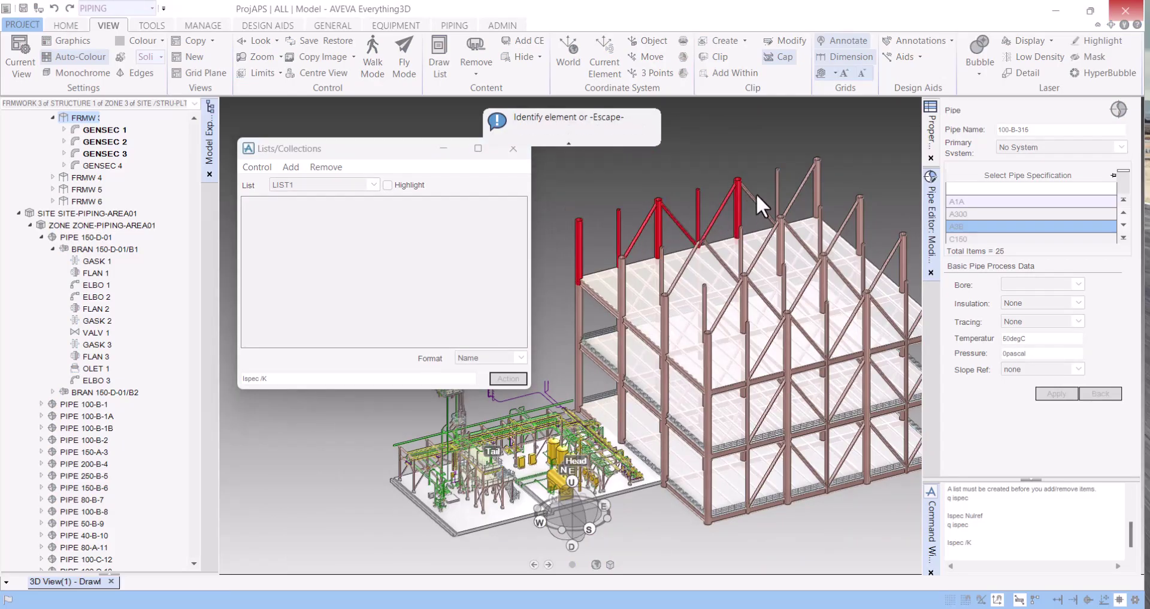
pyautogui.click(814, 186)
pyautogui.click(861, 219)
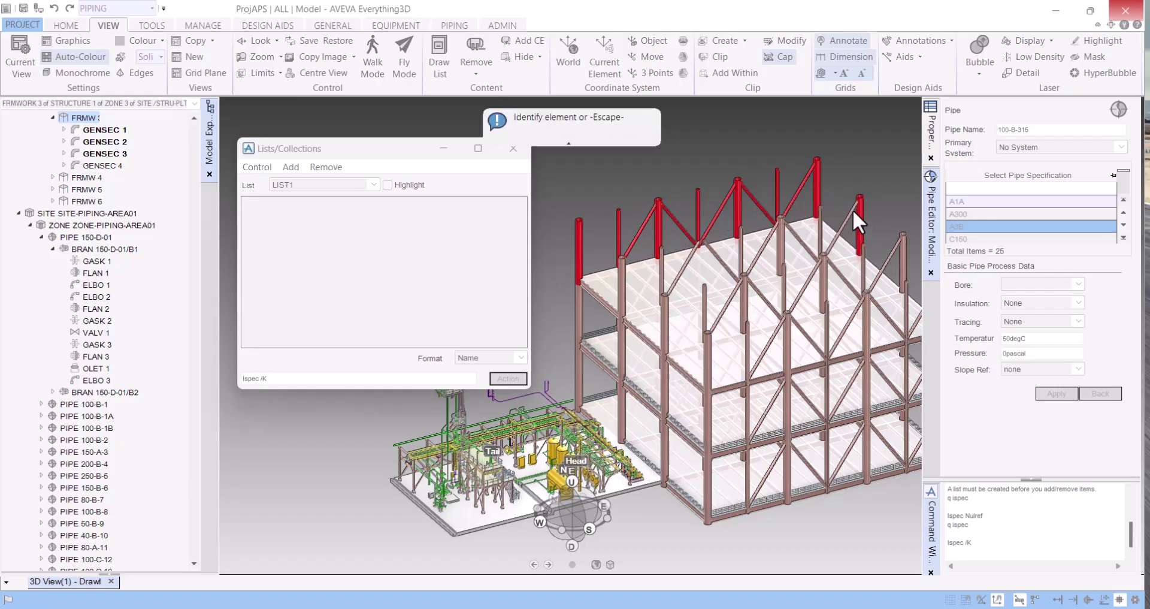
pyautogui.click(782, 232)
pyautogui.click(794, 233)
pyautogui.click(768, 239)
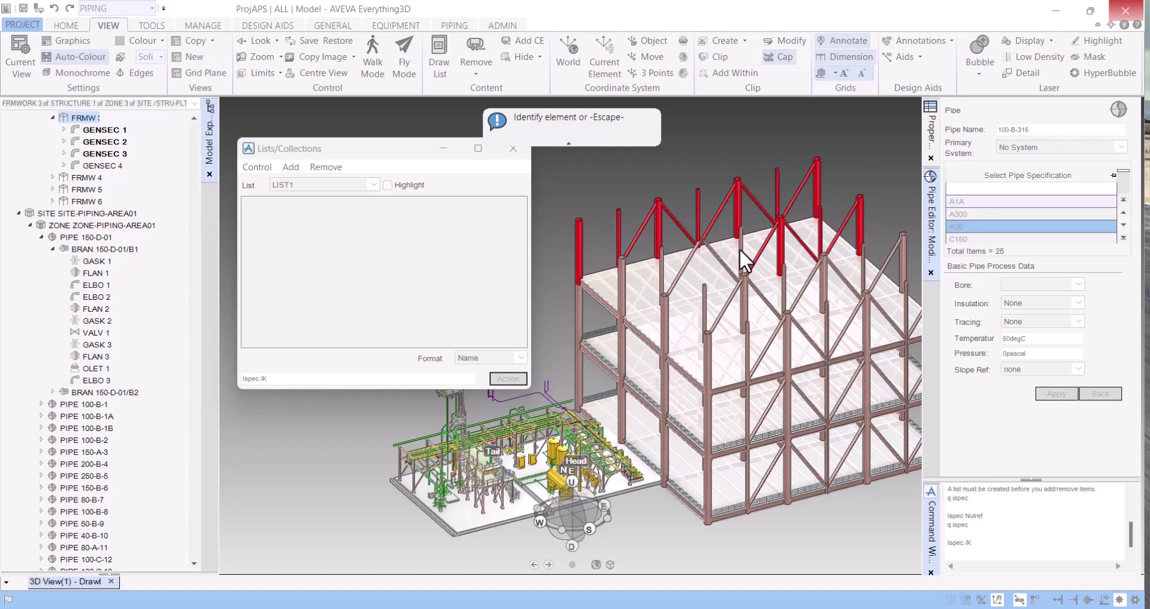
pyautogui.click(741, 250)
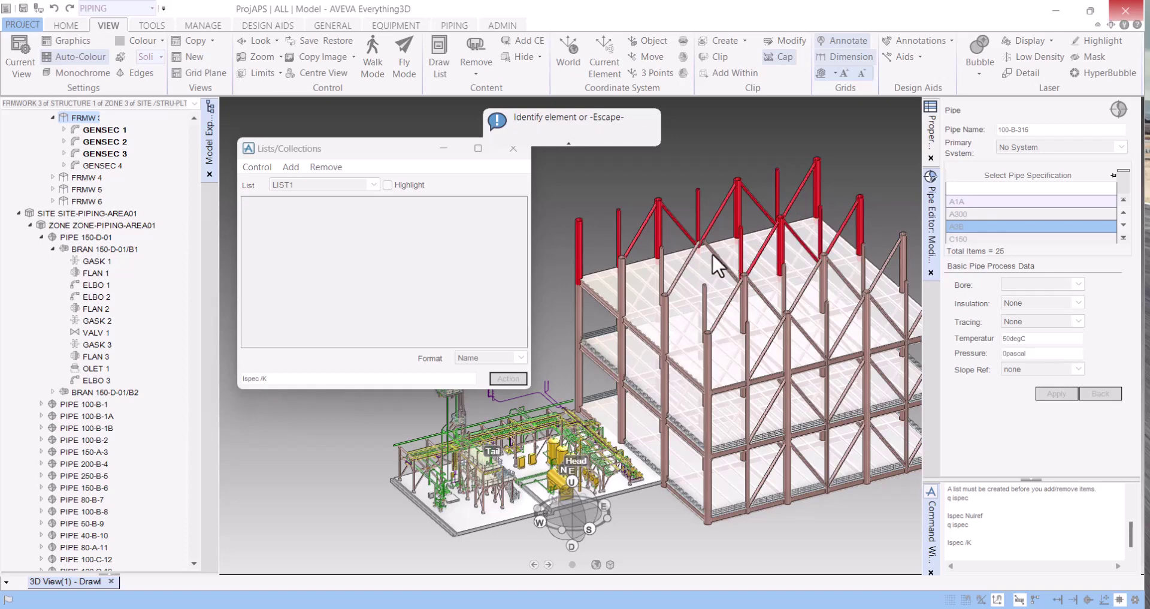
pyautogui.click(664, 275)
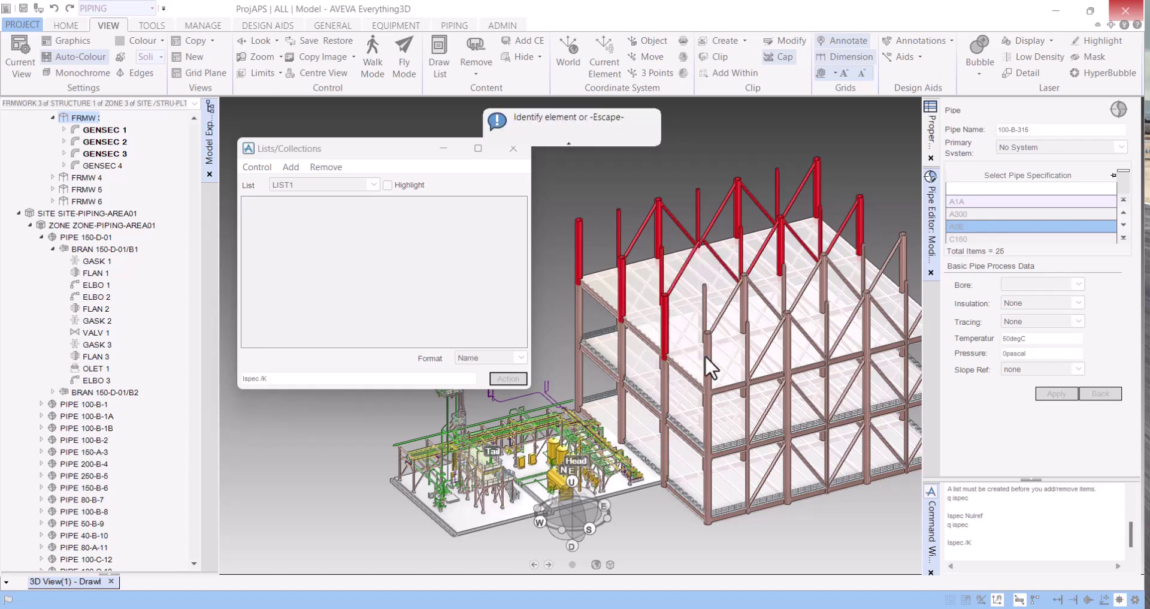
# Step: Identify the remaining columns and braces along the front of the roof level for LIST1 and finish the selection
pyautogui.scroll(5, 704, 355)
pyautogui.click(725, 291)
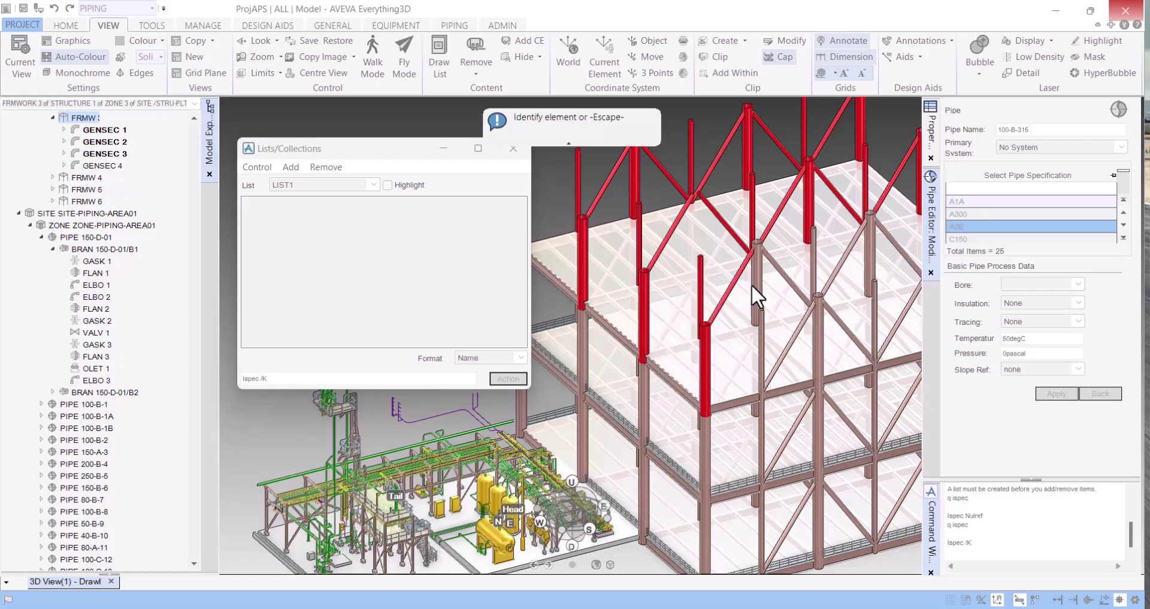
pyautogui.click(754, 286)
pyautogui.click(762, 319)
pyautogui.click(789, 346)
pyautogui.click(811, 350)
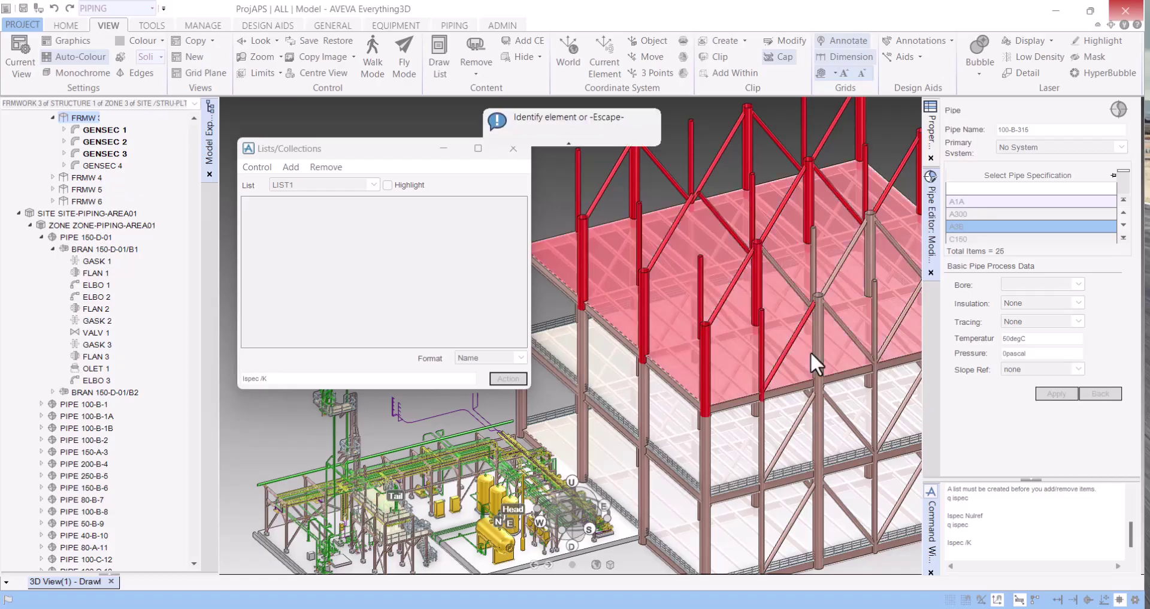
pyautogui.click(813, 350)
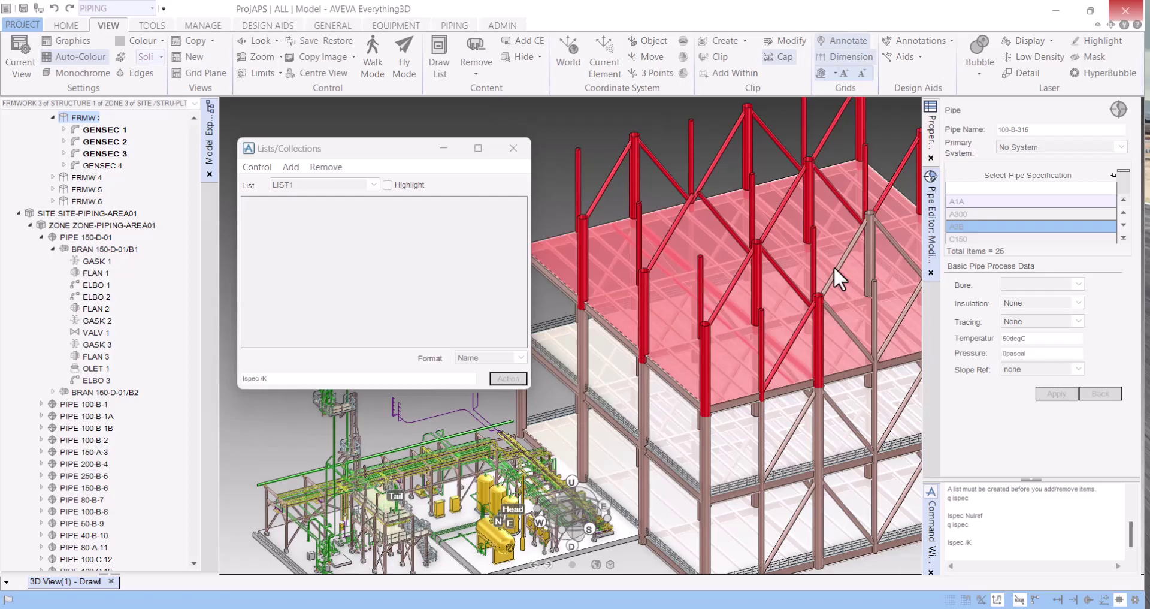
pyautogui.scroll(-5, 827, 264)
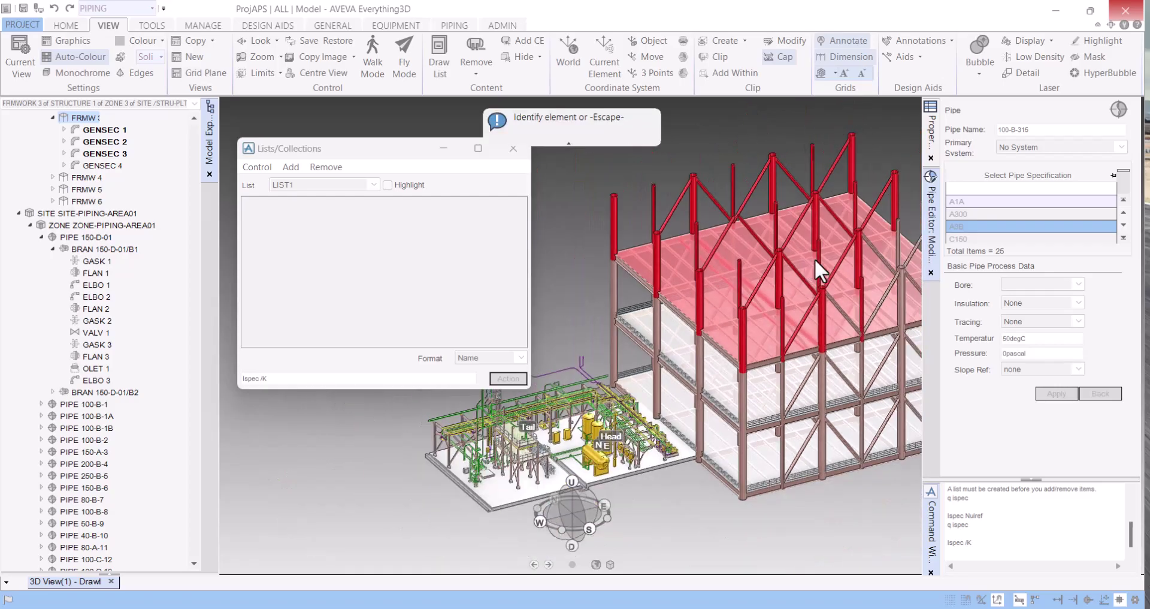
pyautogui.scroll(8, 875, 270)
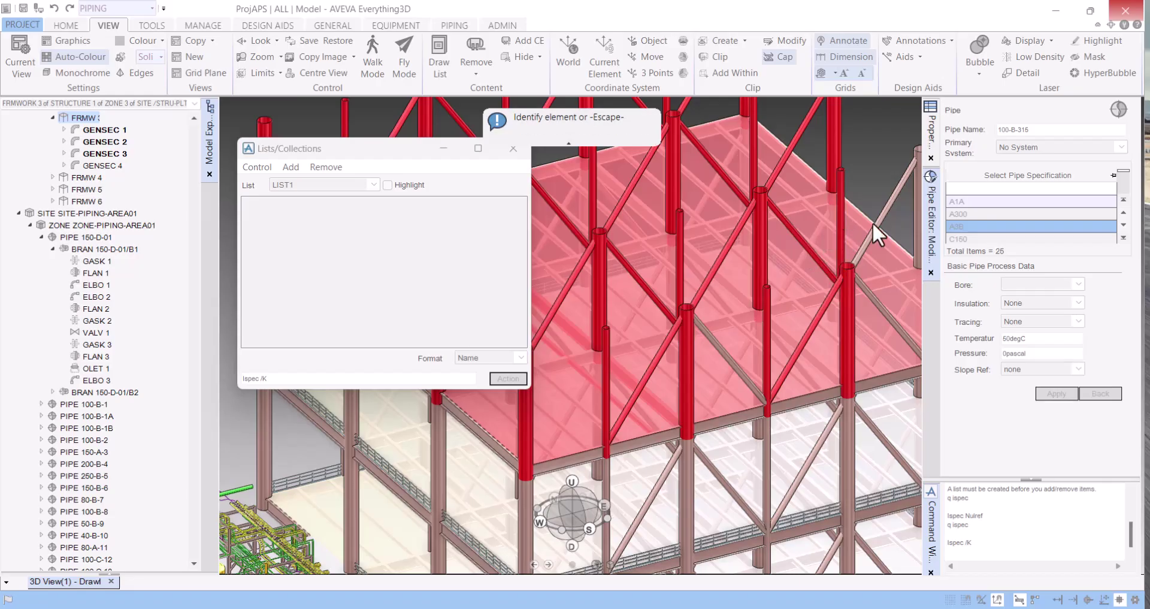
pyautogui.scroll(-5, 885, 206)
pyautogui.scroll(3, 887, 217)
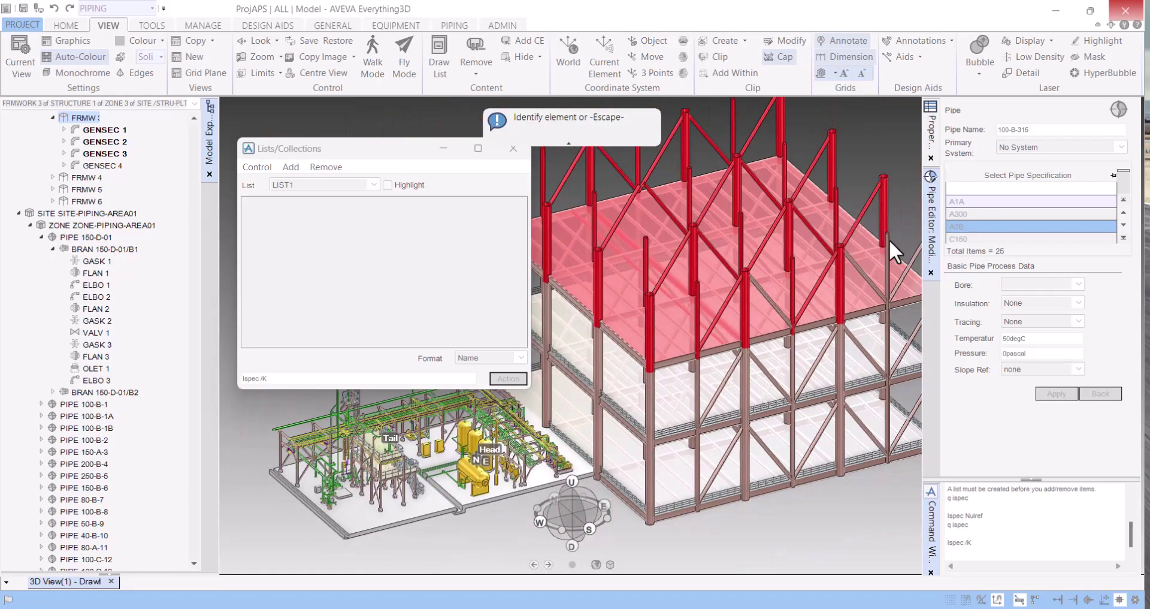
pyautogui.scroll(-3, 838, 266)
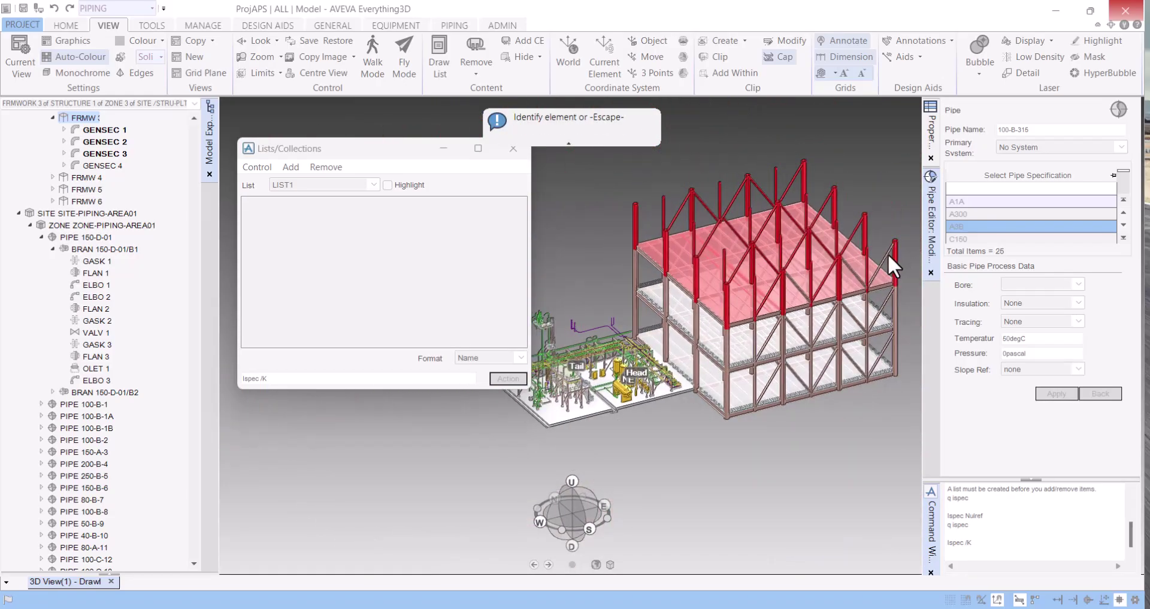
pyautogui.click(833, 299)
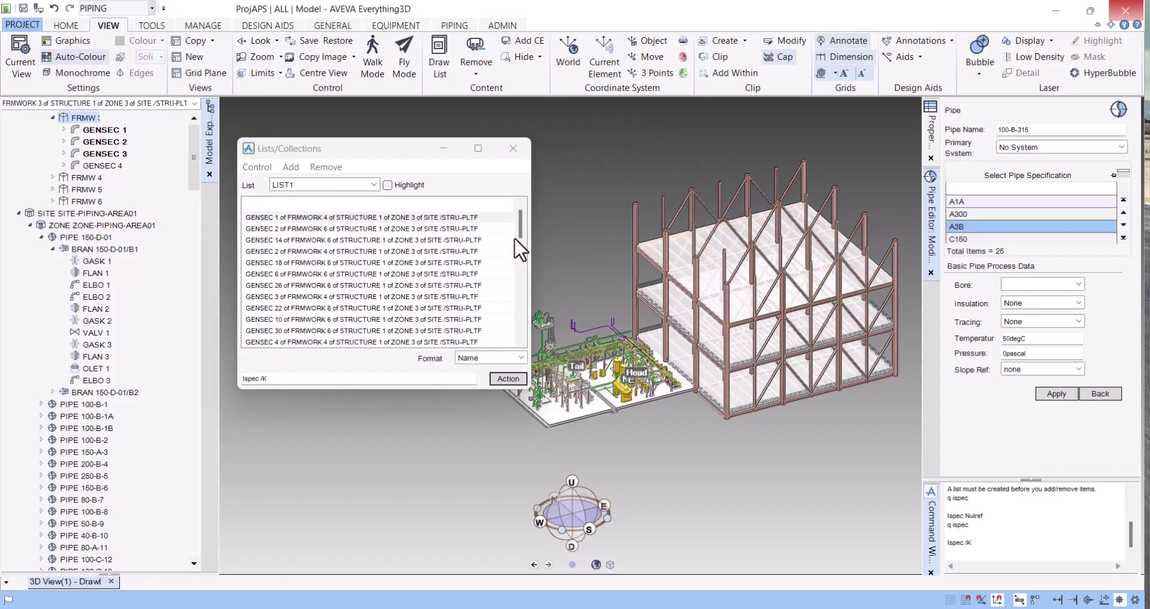
# Step: Check the collected elements, write the command "delete gensec" and run it on all elements of LIST1
pyautogui.moveTo(523, 232); pyautogui.dragTo(518, 339)
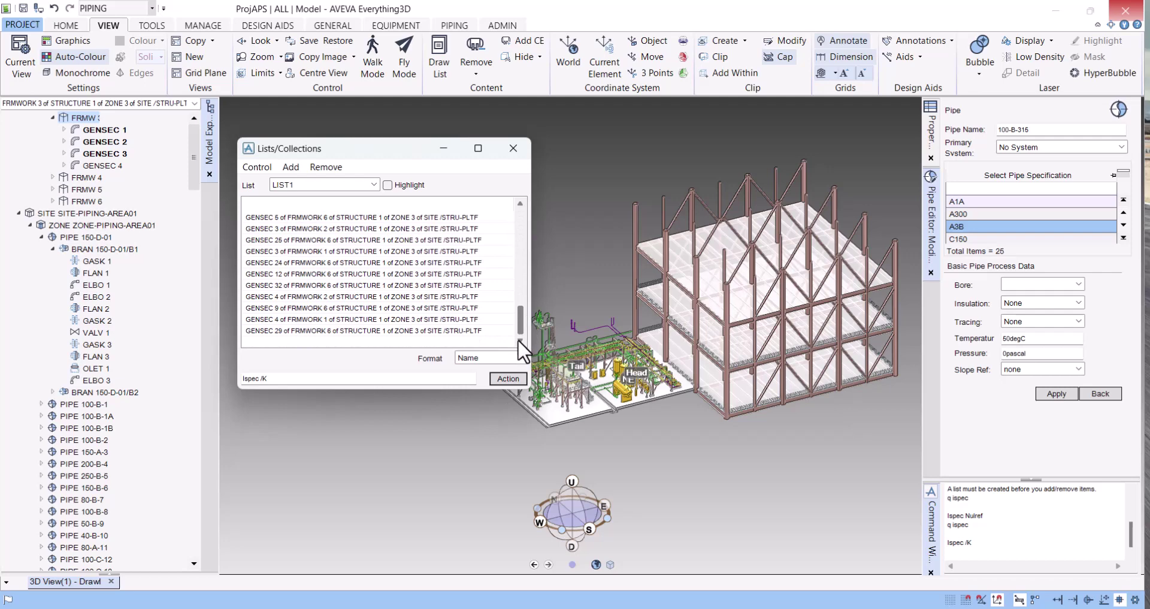
pyautogui.scroll(3, 681, 343)
pyautogui.click(775, 288)
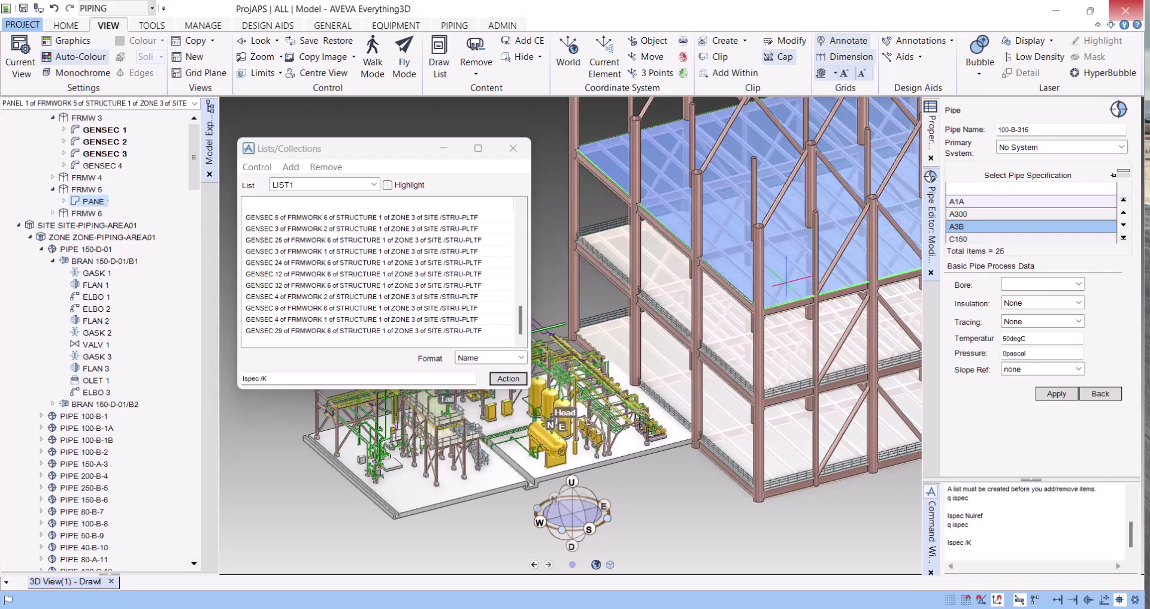
pyautogui.click(786, 280)
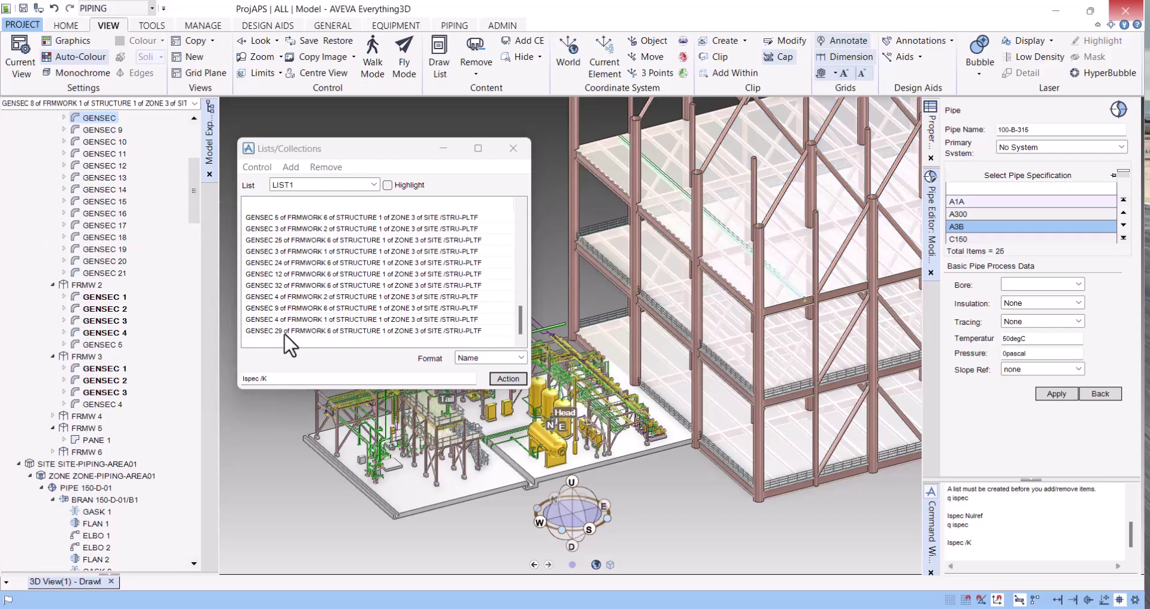
pyautogui.moveTo(281, 379); pyautogui.dragTo(237, 377)
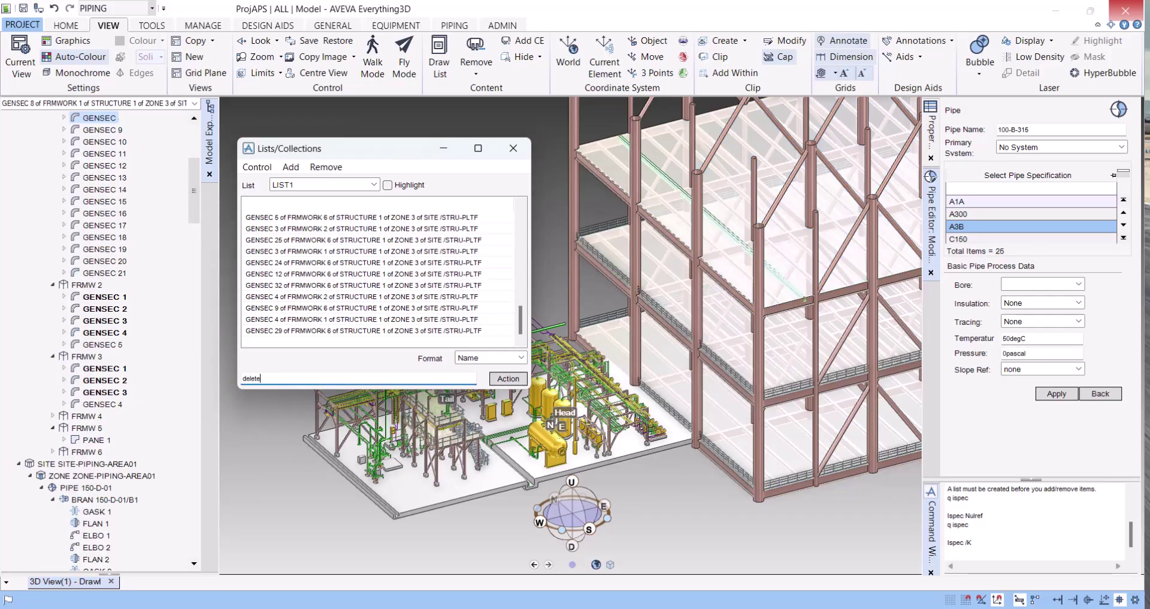
pyautogui.write('gensec')
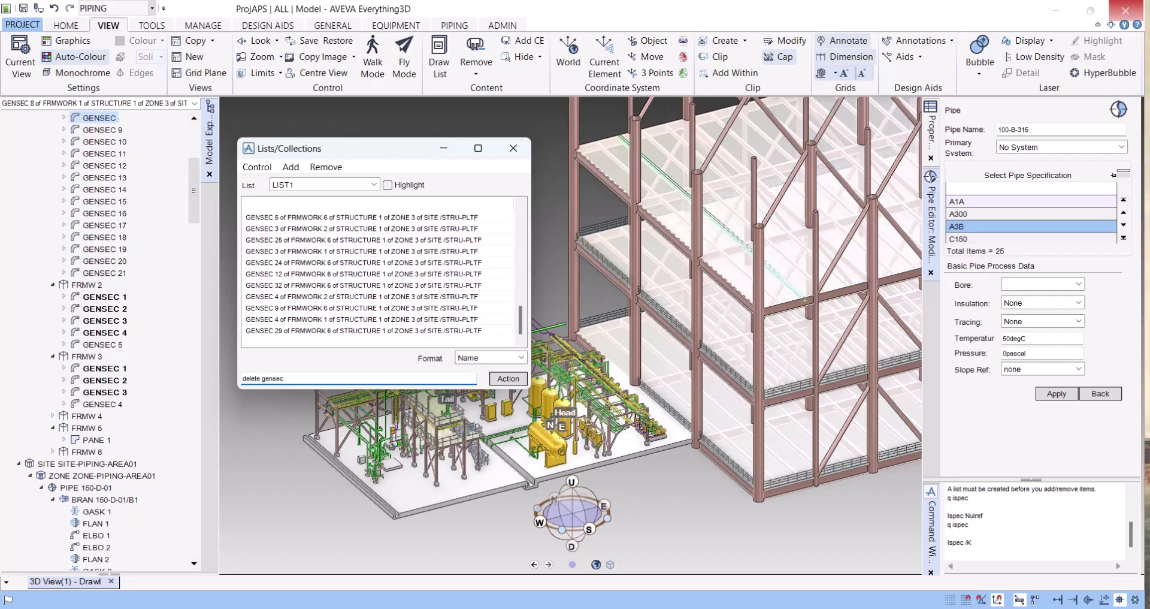
pyautogui.click(522, 379)
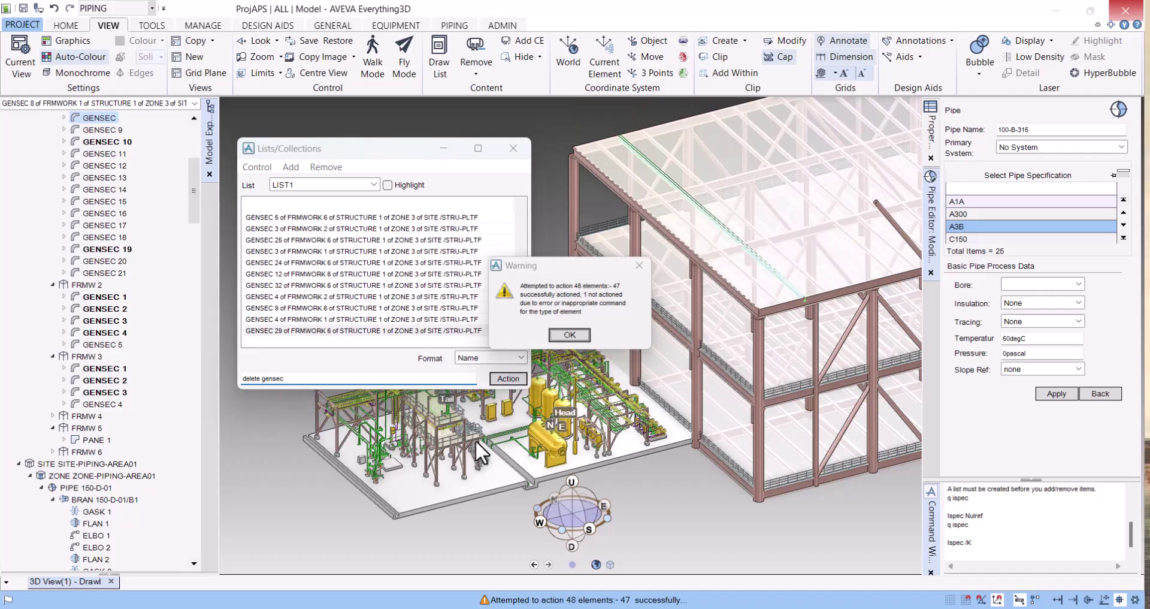
pyautogui.click(572, 337)
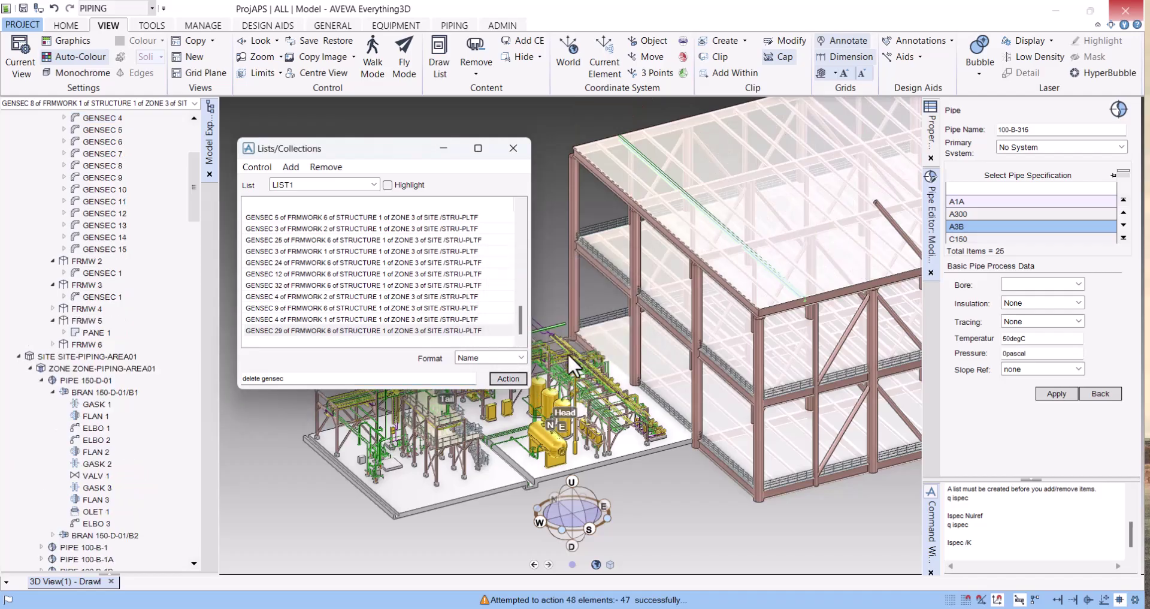
# Step: Inspect the roof level of the steel structure and remove all elements from LIST1
pyautogui.scroll(-5, 706, 207)
pyautogui.moveTo(753, 222); pyautogui.dragTo(754, 222, button='middle')
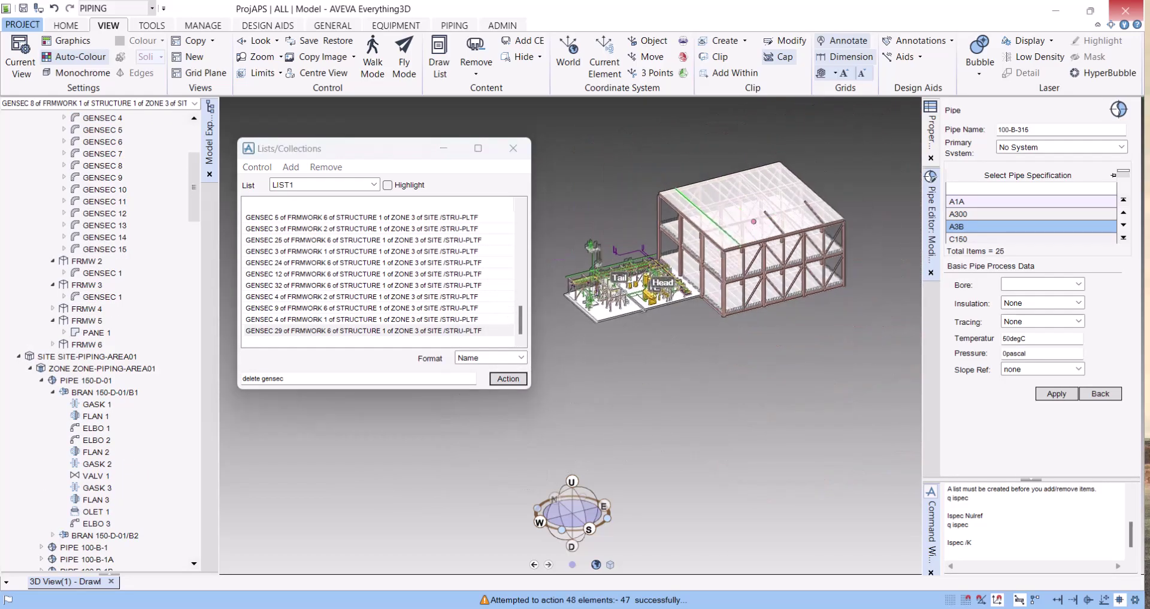
pyautogui.scroll(3, 742, 212)
pyautogui.moveTo(702, 261); pyautogui.dragTo(839, 181, button='middle')
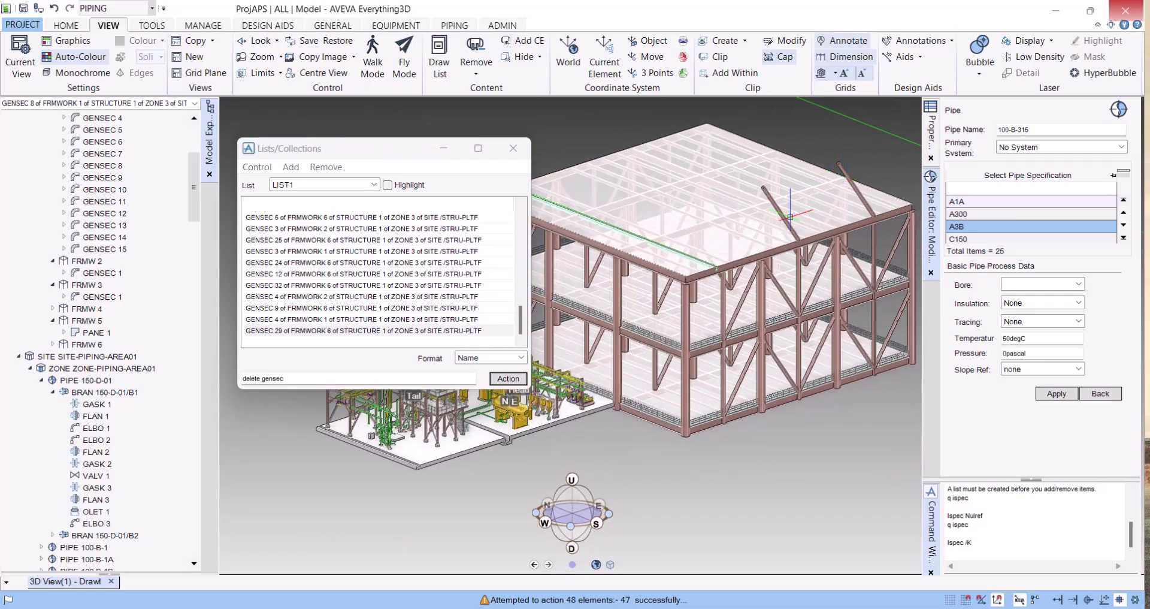
pyautogui.moveTo(791, 215); pyautogui.dragTo(608, 305, button='middle')
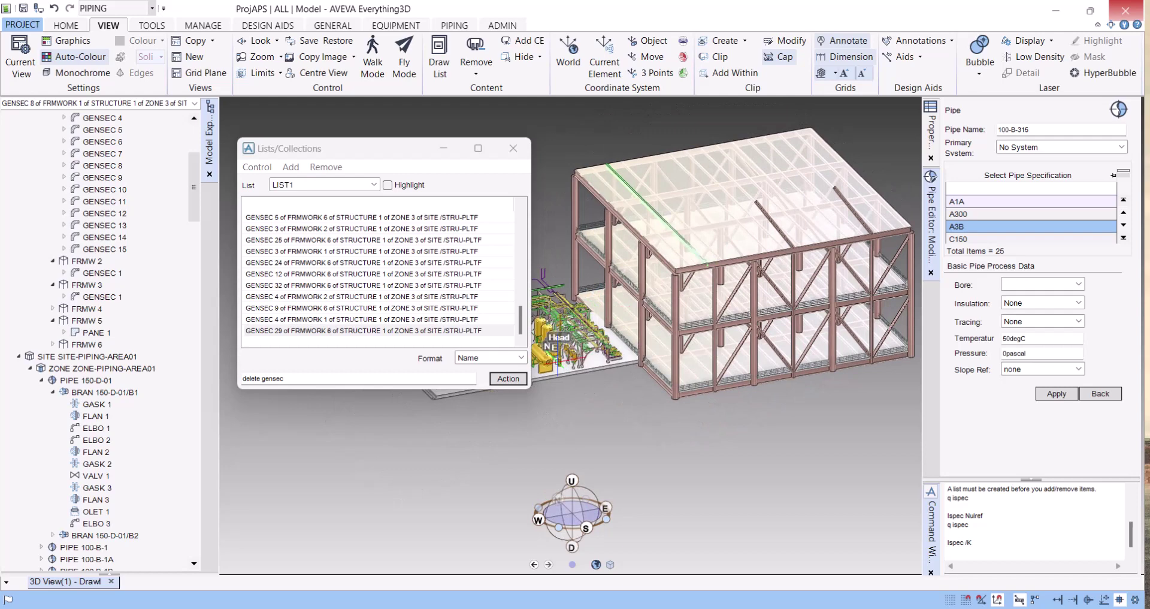
pyautogui.moveTo(618, 286); pyautogui.dragTo(651, 304, button='middle')
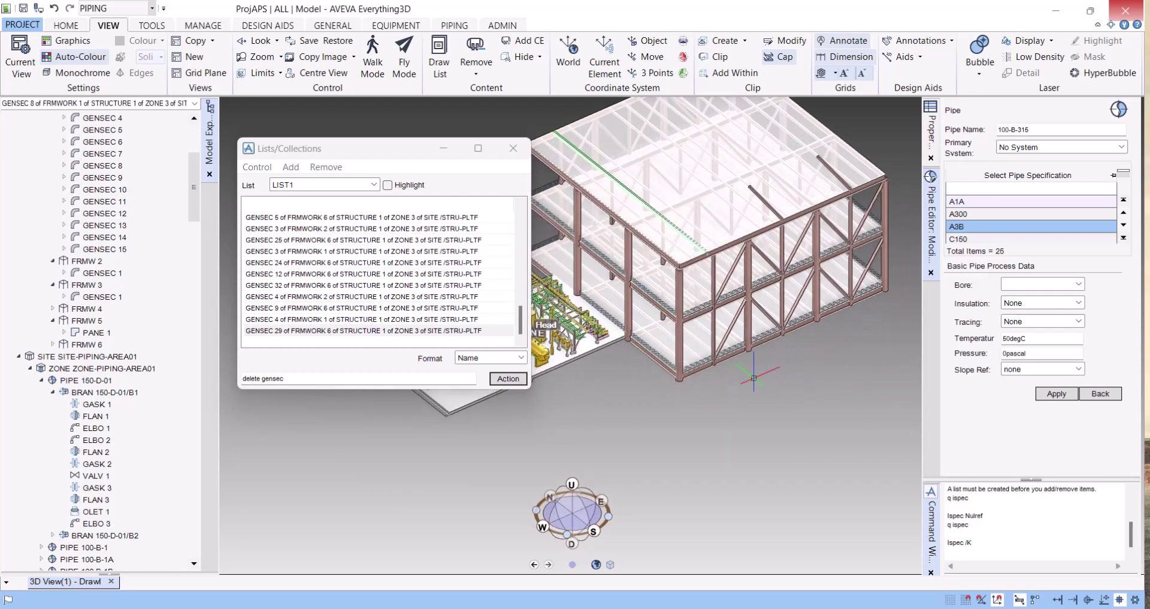
pyautogui.click(325, 168)
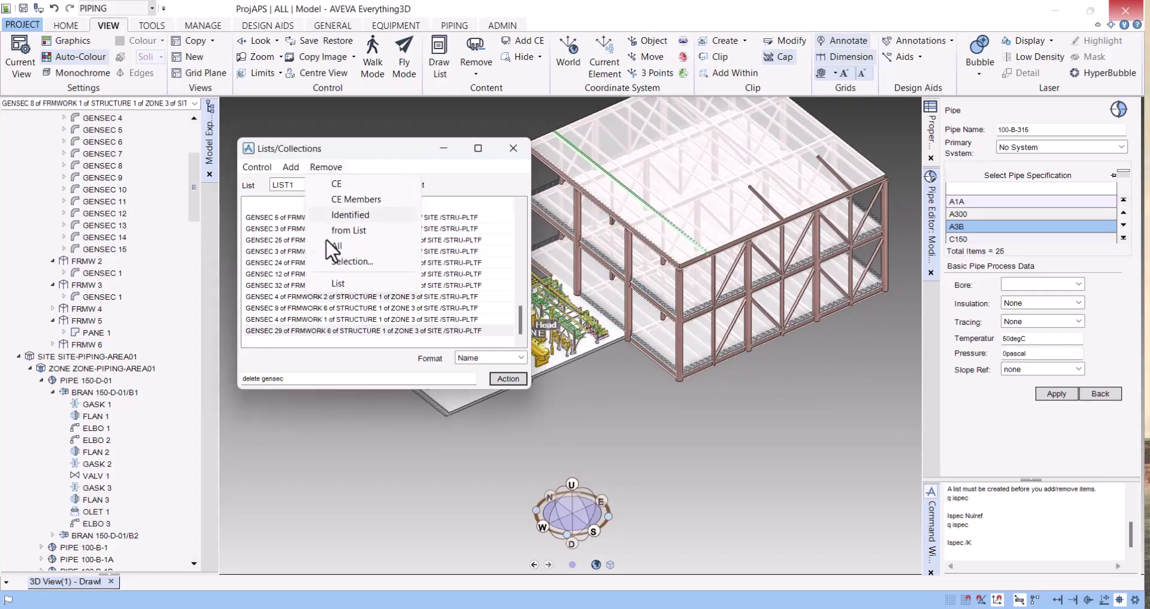
pyautogui.click(346, 245)
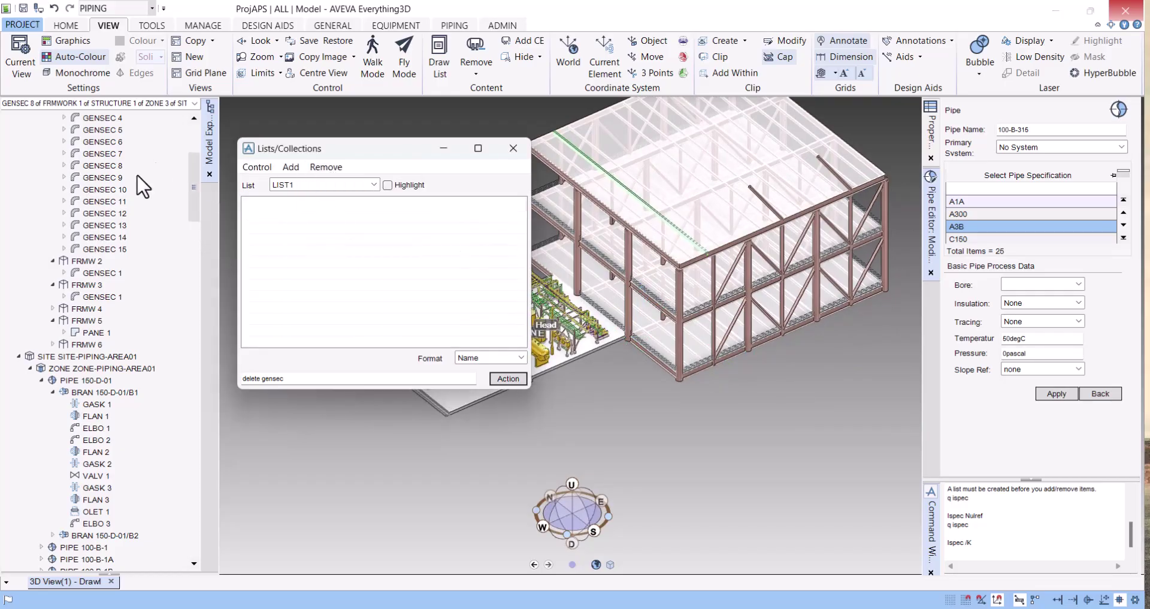
# Step: Collapse ZONE 3 and PIPE 150-D-01 in the model hierarchy and move the Lists/Collections window clear of it
pyautogui.click(114, 202)
pyautogui.moveTo(194, 163); pyautogui.dragTo(188, 119)
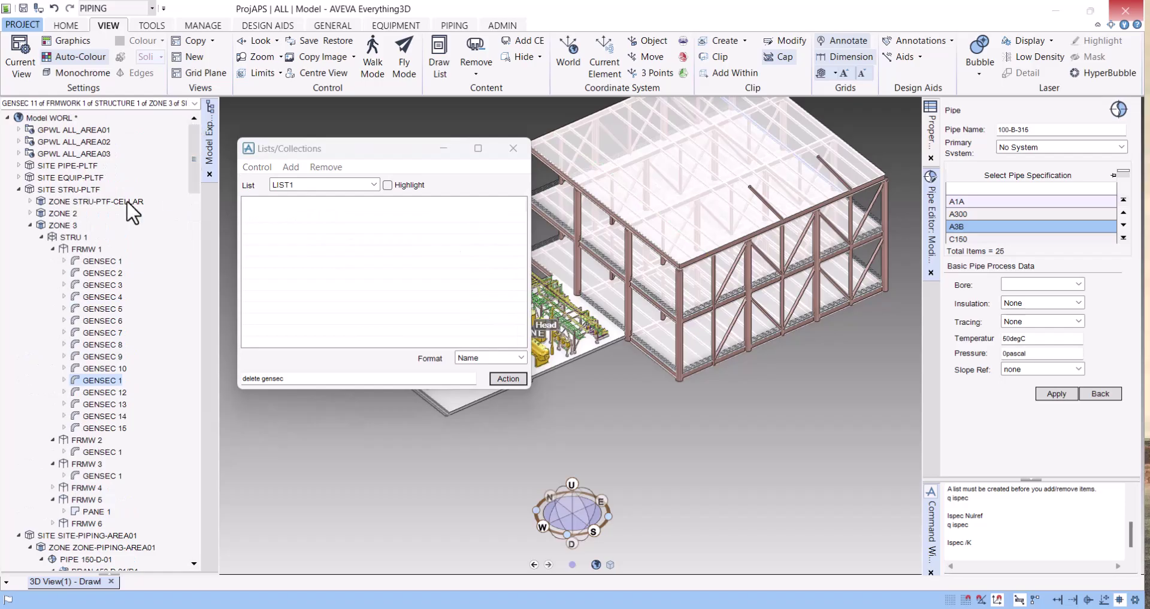
pyautogui.click(31, 226)
pyautogui.moveTo(309, 155); pyautogui.dragTo(544, 172)
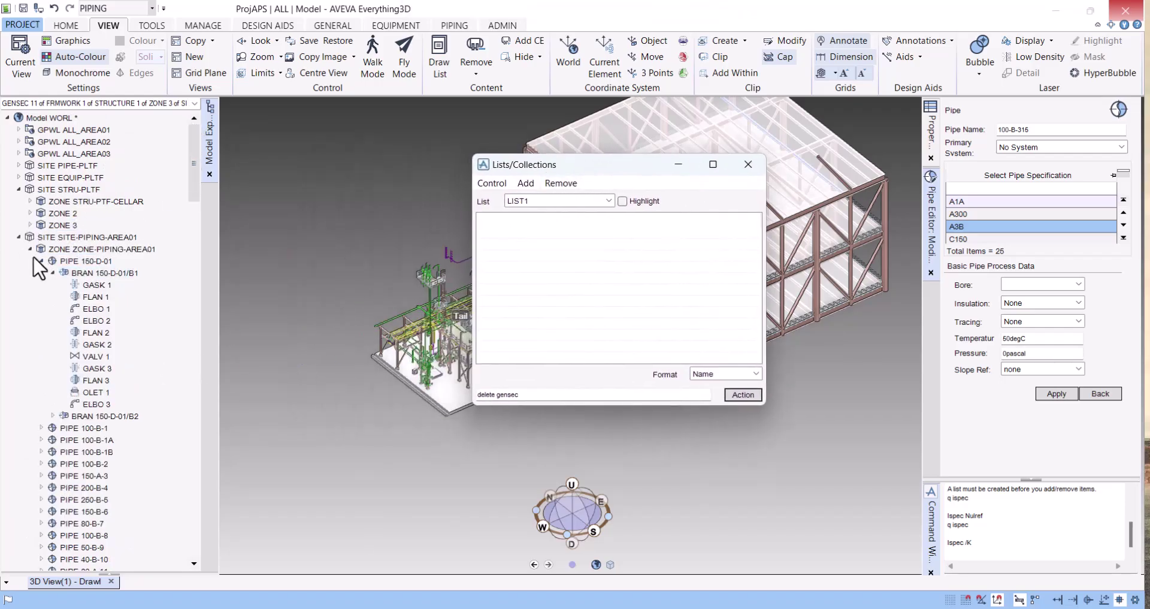
pyautogui.click(38, 260)
pyautogui.click(39, 261)
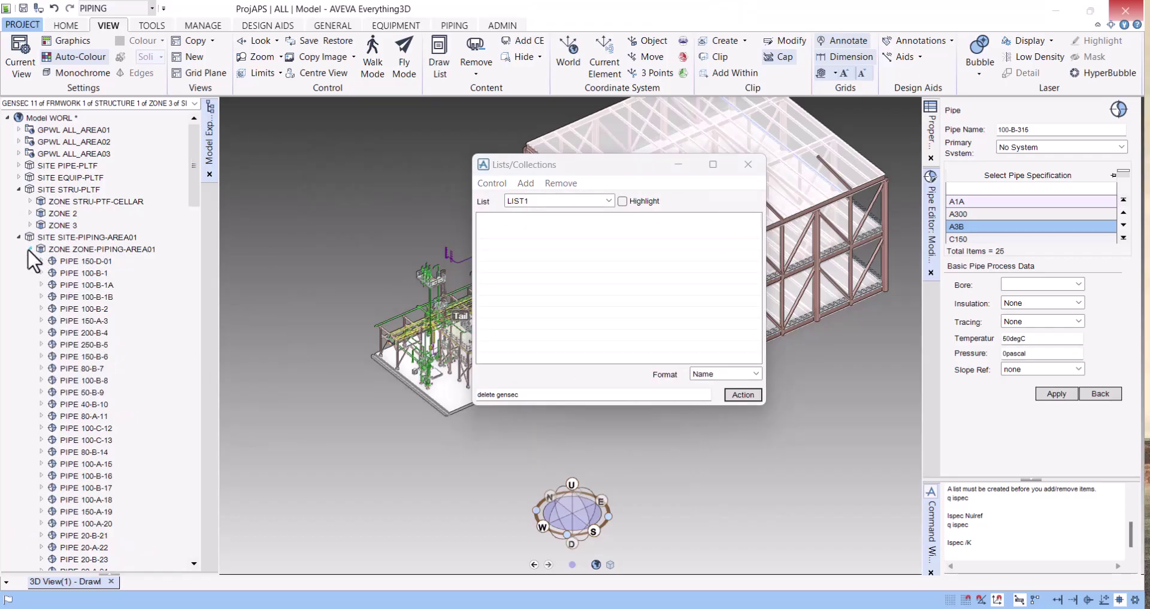
# Step: Make ZONE-PIPING-AREA01 the current element and add its members to LIST1
pyautogui.click(82, 249)
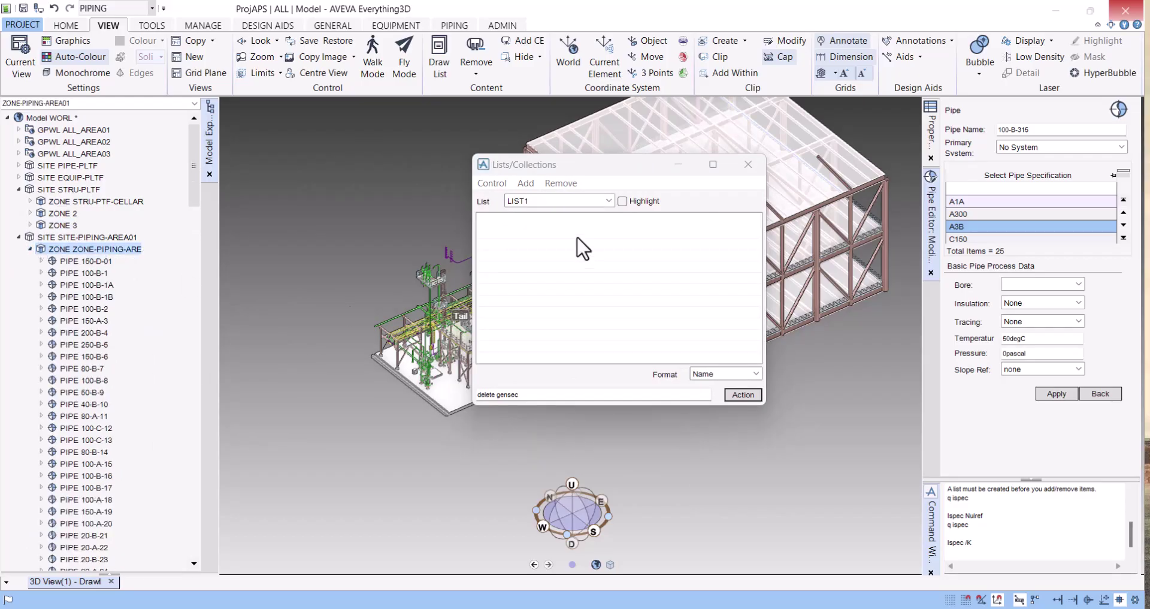
pyautogui.click(493, 183)
pyautogui.click(526, 182)
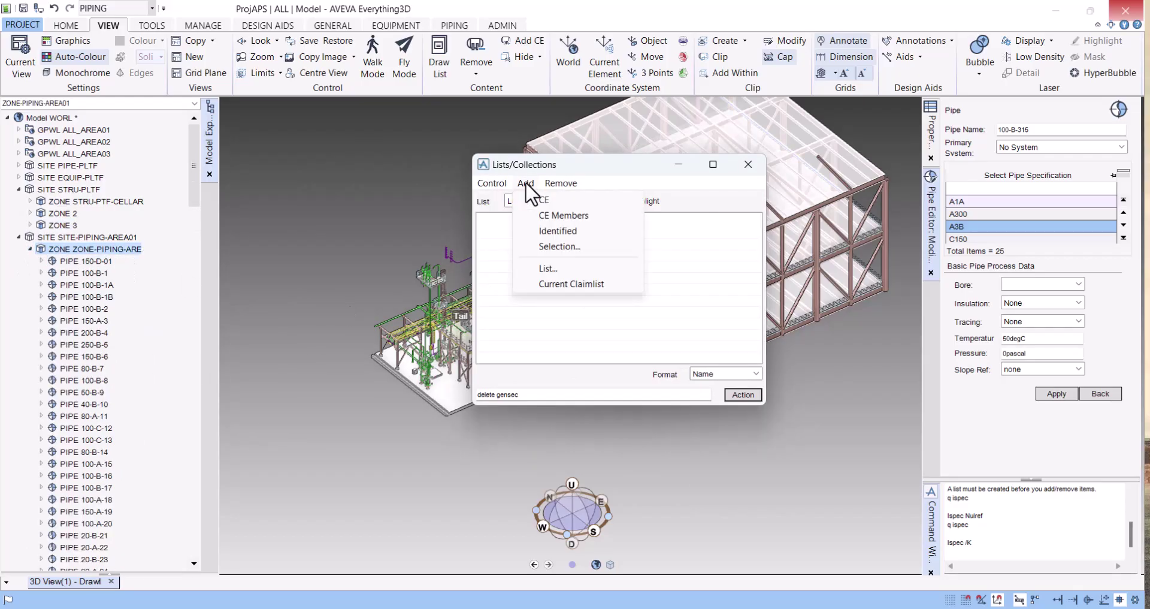
pyautogui.click(553, 217)
# Step: Write the command "add ce enhance ce col red" for the collected pipes and run it on all elements of LIST1
pyautogui.moveTo(534, 395); pyautogui.dragTo(478, 392)
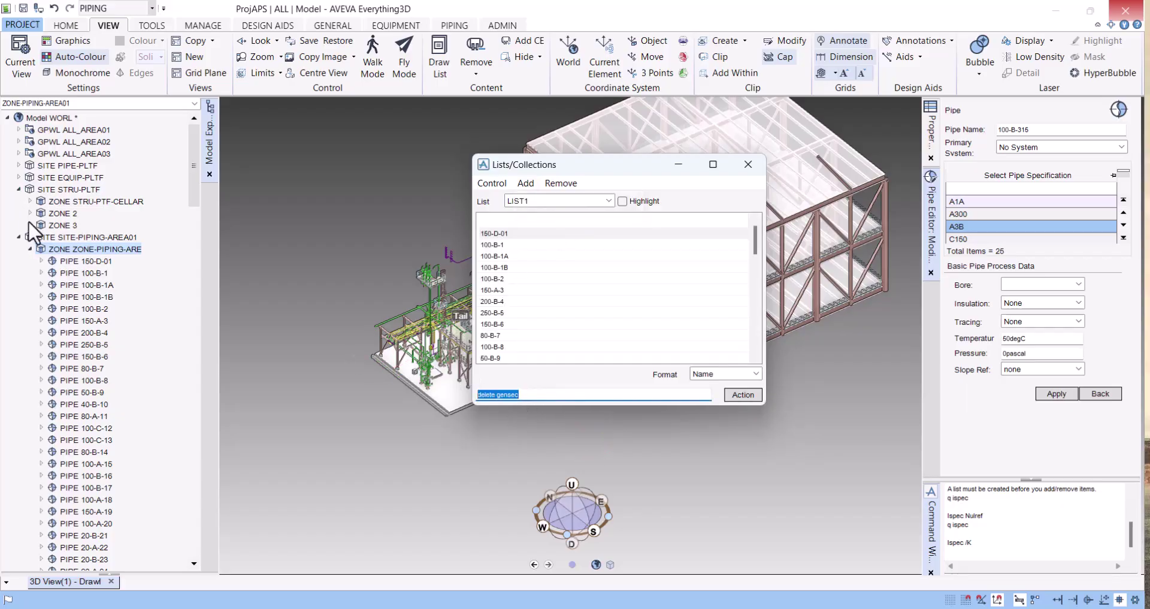
pyautogui.moveTo(563, 169); pyautogui.dragTo(677, 148)
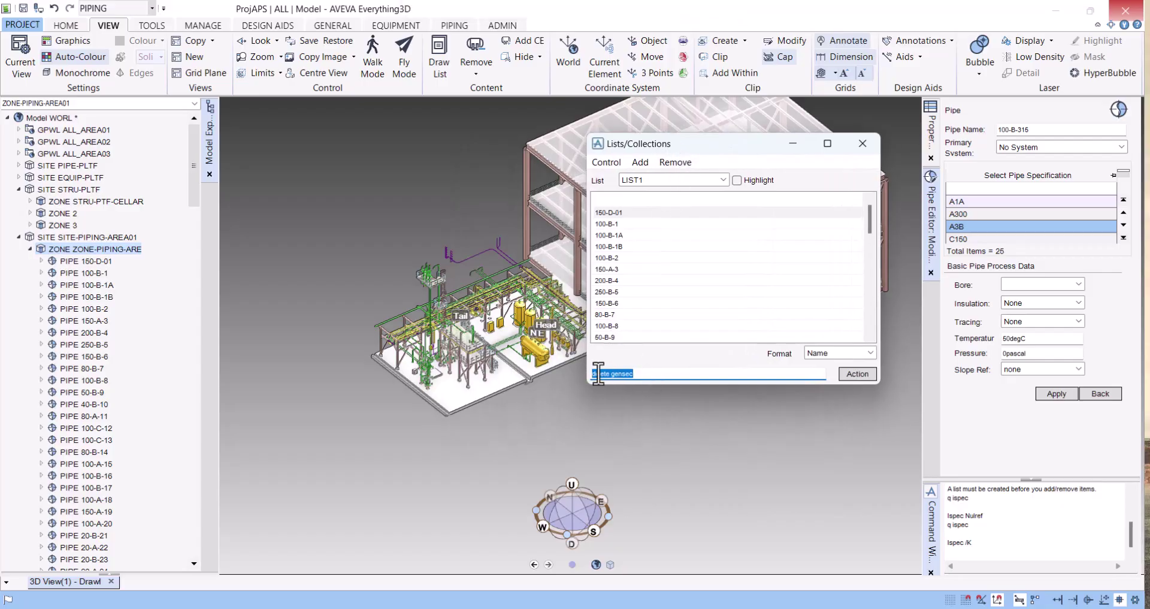
pyautogui.write('add c')
pyautogui.click(857, 374)
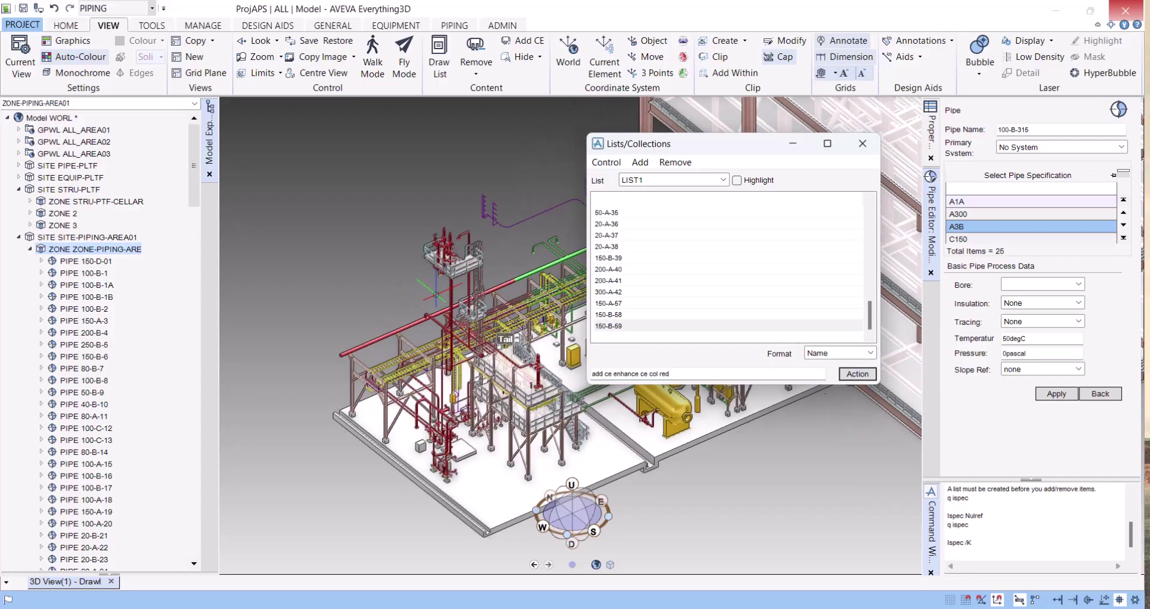
# Step: Select the equipment support column GENSEC ES.C/ES.1 in the 3D view and locate its parent structure EQUIP_SUPPORT in the model hierarchy
pyautogui.scroll(4, 436, 294)
pyautogui.scroll(-7, 413, 335)
pyautogui.moveTo(403, 355); pyautogui.dragTo(446, 365, button='middle')
pyautogui.scroll(1, 443, 363)
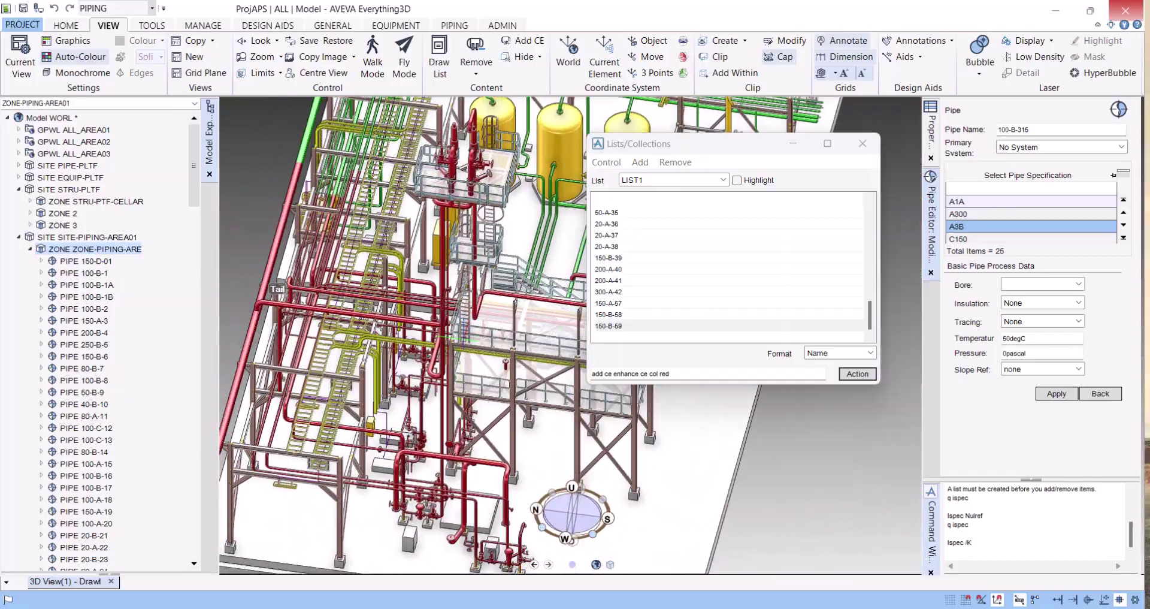
pyautogui.moveTo(524, 312); pyautogui.dragTo(623, 326, button='middle')
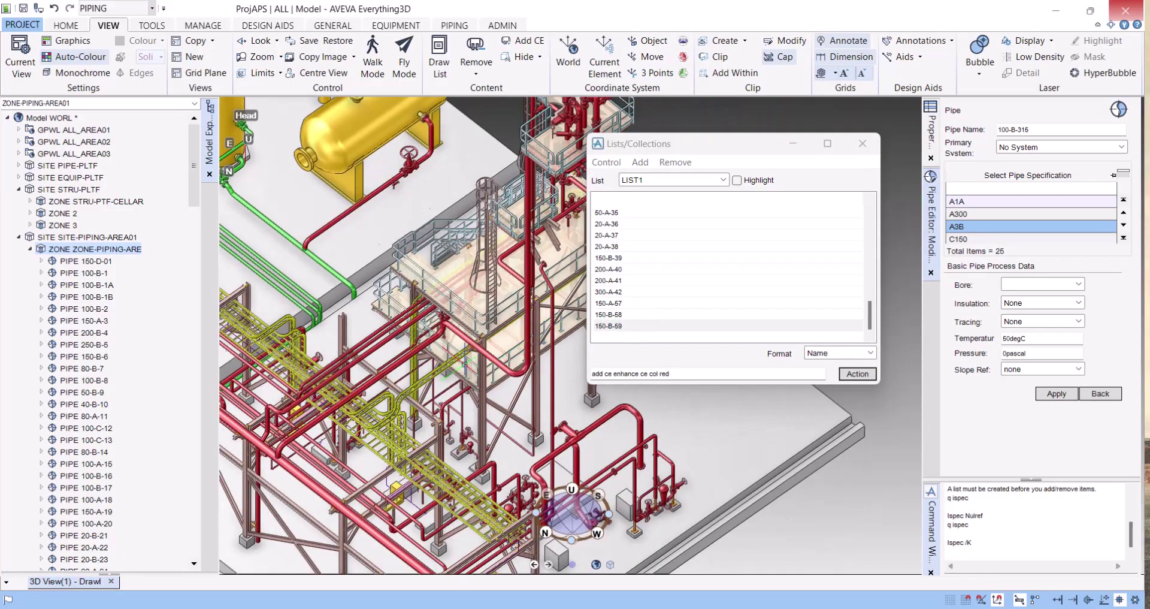
pyautogui.moveTo(460, 362); pyautogui.dragTo(511, 344, button='middle')
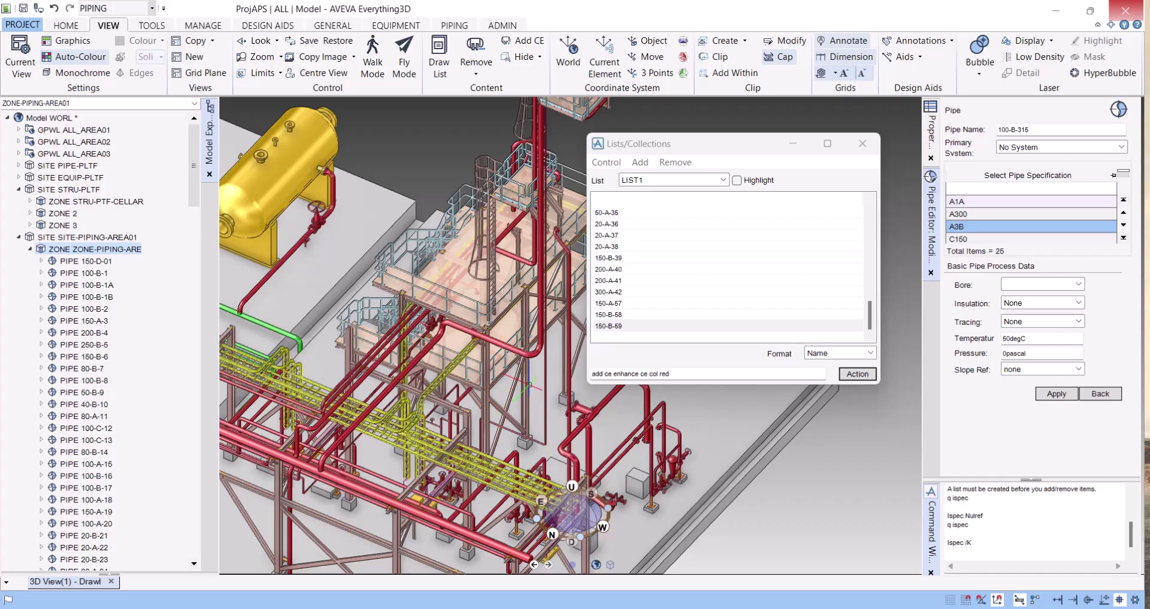
pyautogui.click(530, 385)
pyautogui.click(112, 121)
pyautogui.scroll(4, 157, 187)
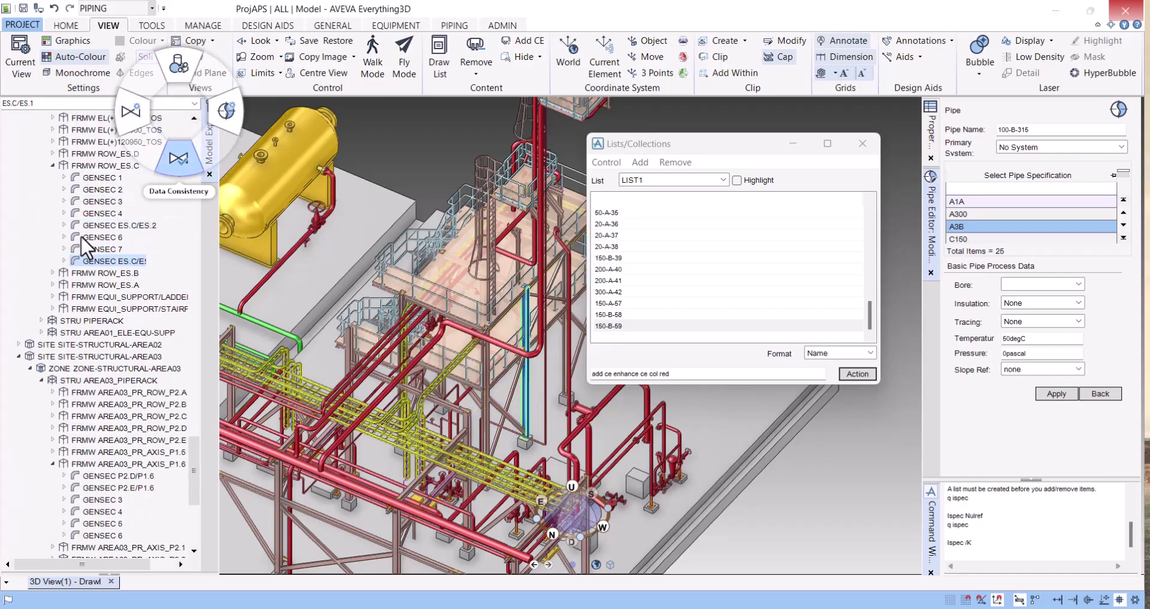
pyautogui.scroll(3, 80, 235)
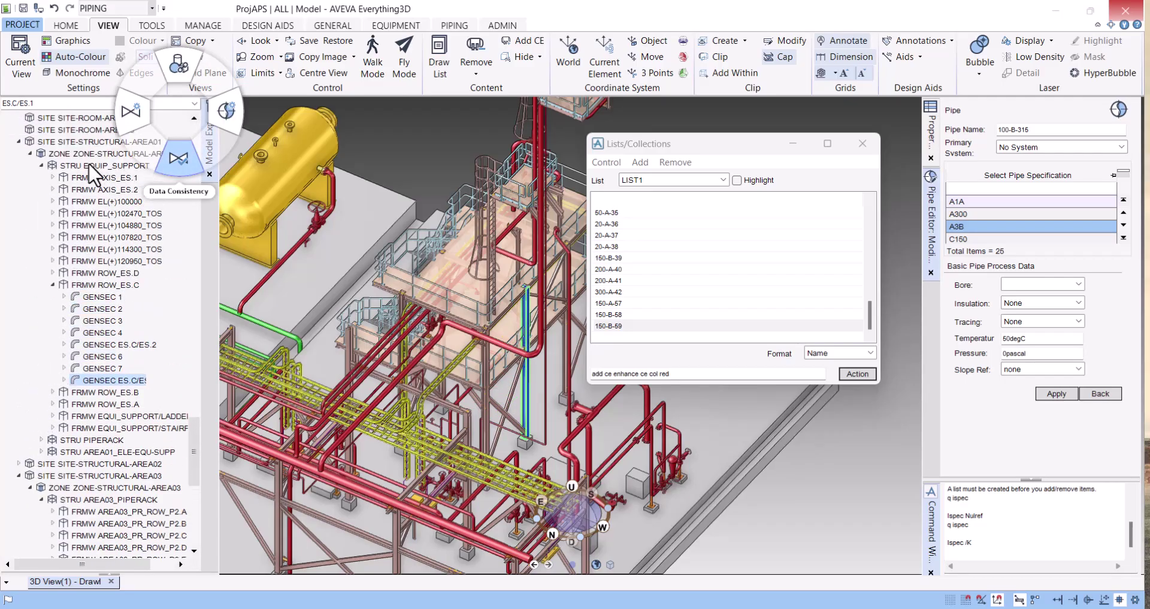
# Step: Remove all the piping elements from LIST1
pyautogui.click(640, 164)
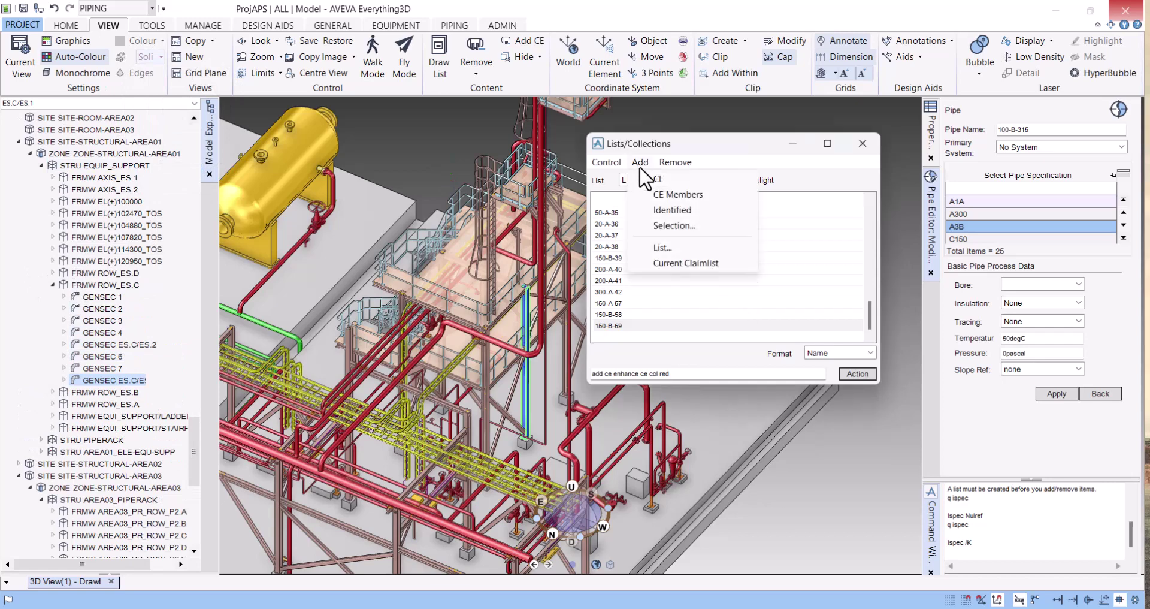
pyautogui.click(680, 180)
pyautogui.click(675, 162)
pyautogui.click(689, 241)
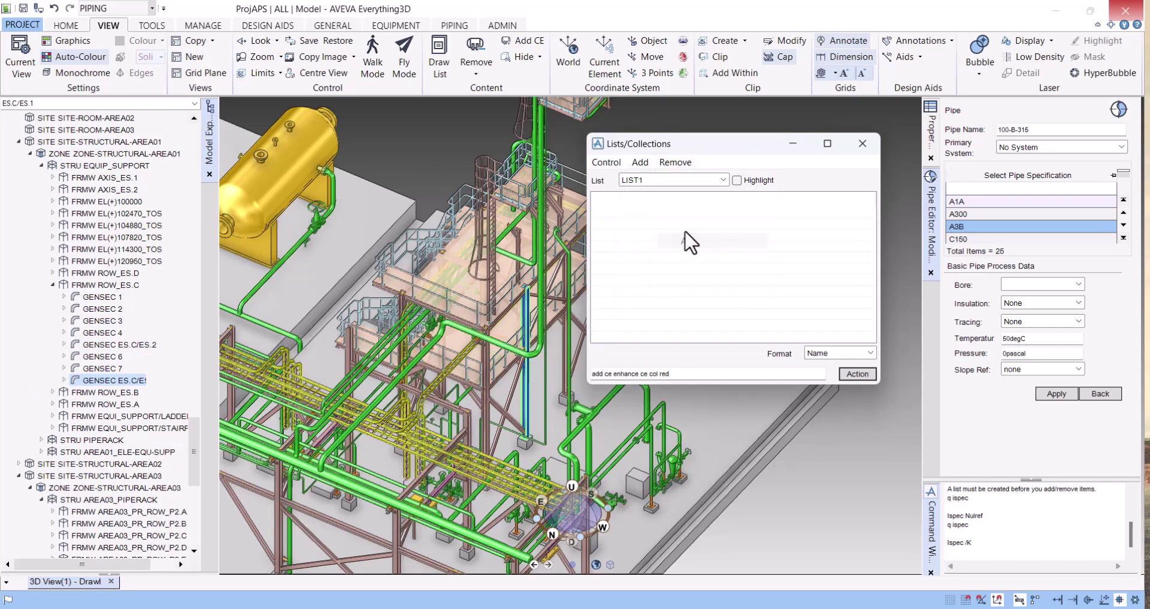
# Step: Add the members of GENSEC ES.C/ES.1 to LIST1 and run "add ce enhance ce col steelblue" on them
pyautogui.click(640, 162)
pyautogui.click(676, 195)
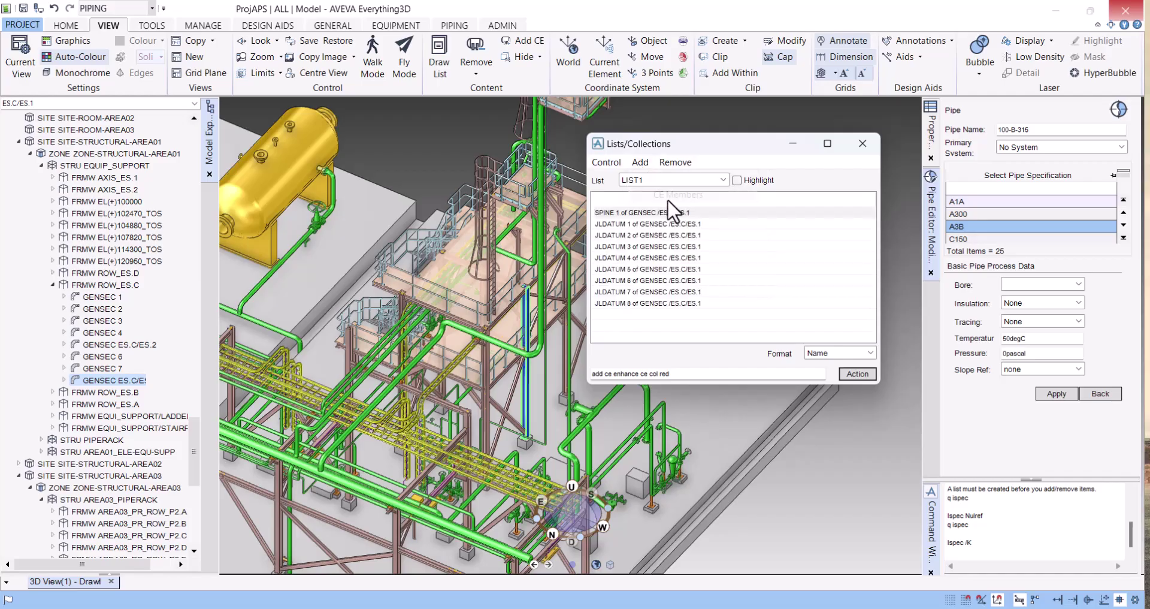
pyautogui.click(692, 374)
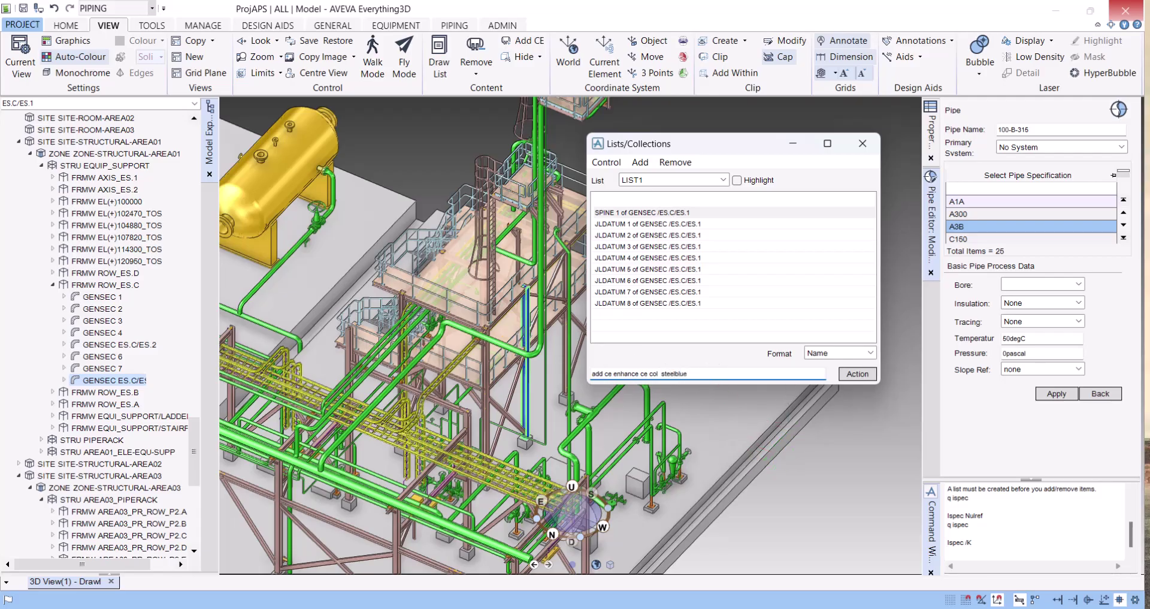
pyautogui.click(854, 374)
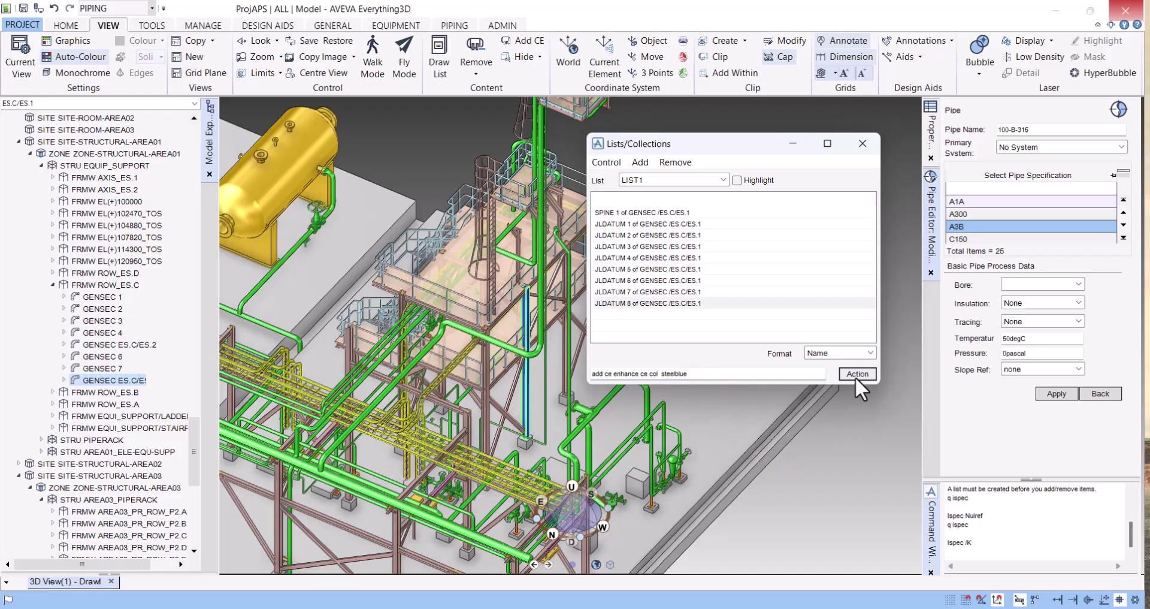
# Step: Examine the equipment support column and the surrounding platforms for the colour applied by the list command
pyautogui.scroll(2, 488, 348)
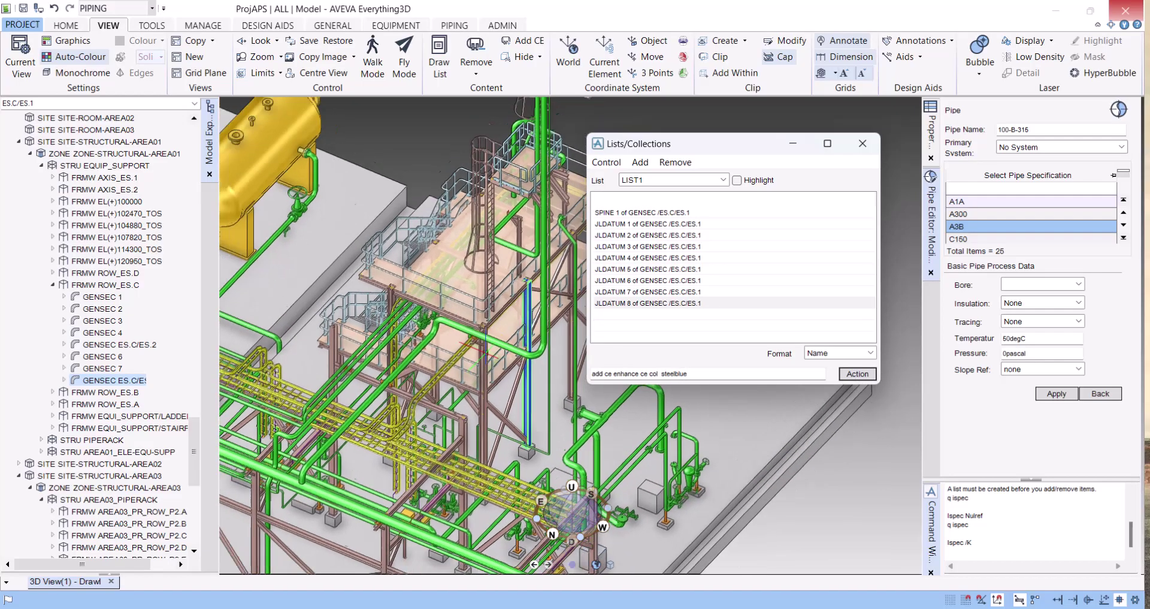
pyautogui.scroll(-4, 480, 353)
pyautogui.moveTo(551, 350); pyautogui.dragTo(575, 354, button='middle')
pyautogui.scroll(4, 513, 395)
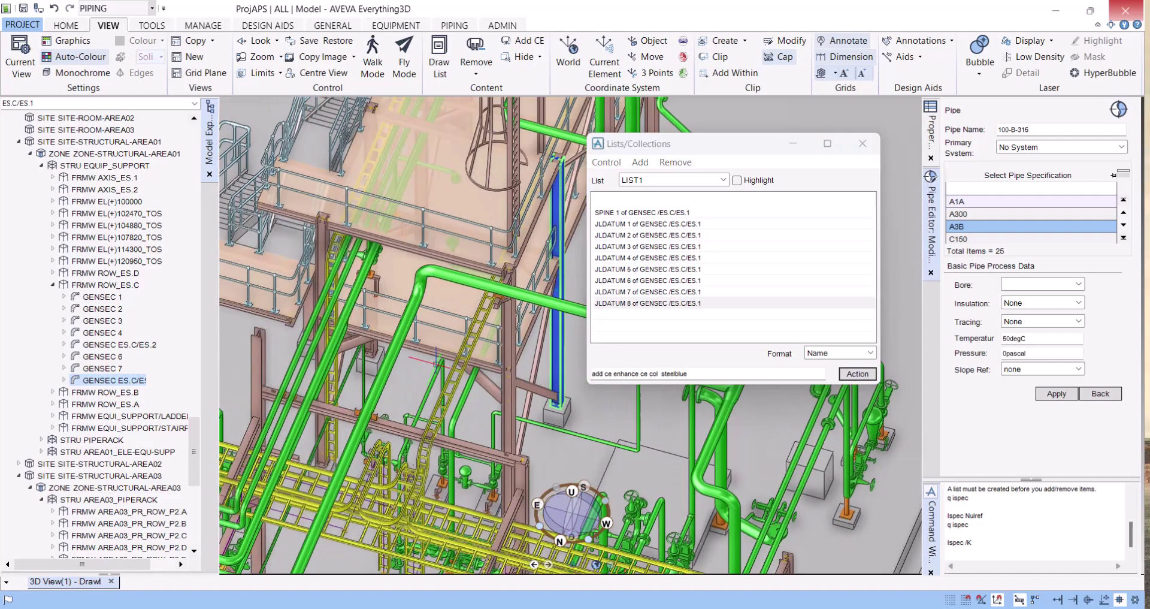
pyautogui.scroll(2, 455, 269)
pyautogui.scroll(-6, 469, 303)
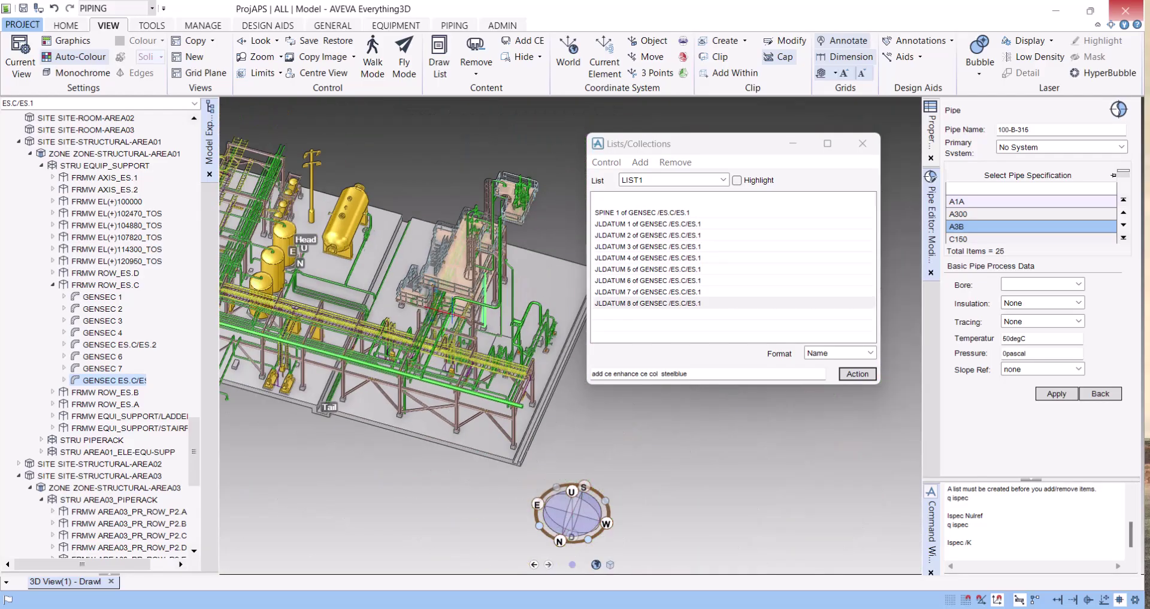
pyautogui.moveTo(468, 303); pyautogui.dragTo(482, 240, button='middle')
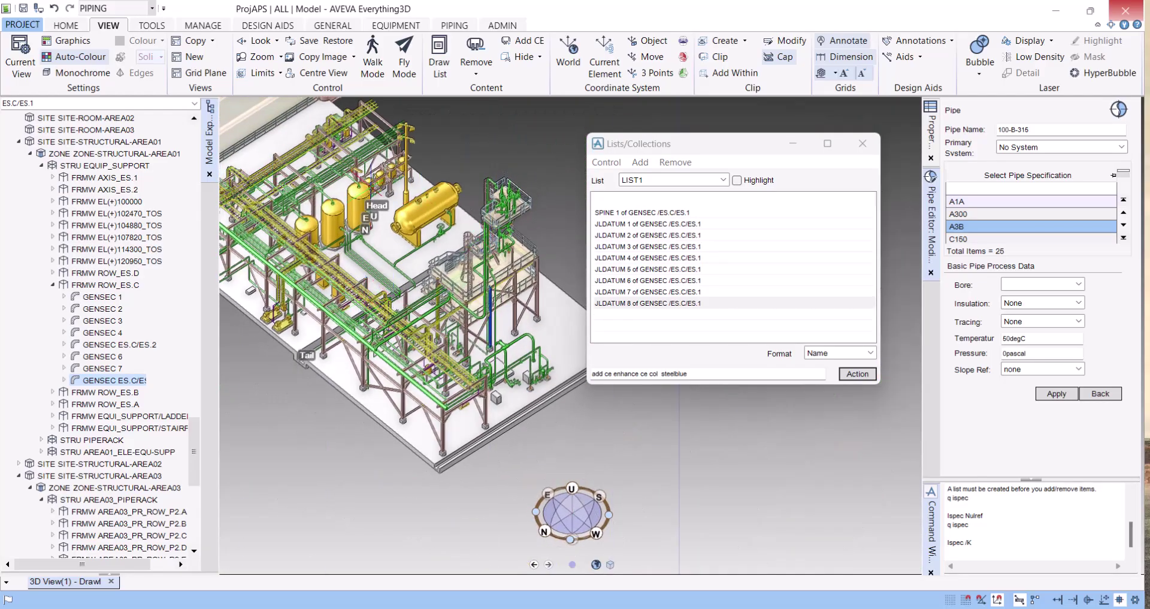
pyautogui.scroll(8, 457, 250)
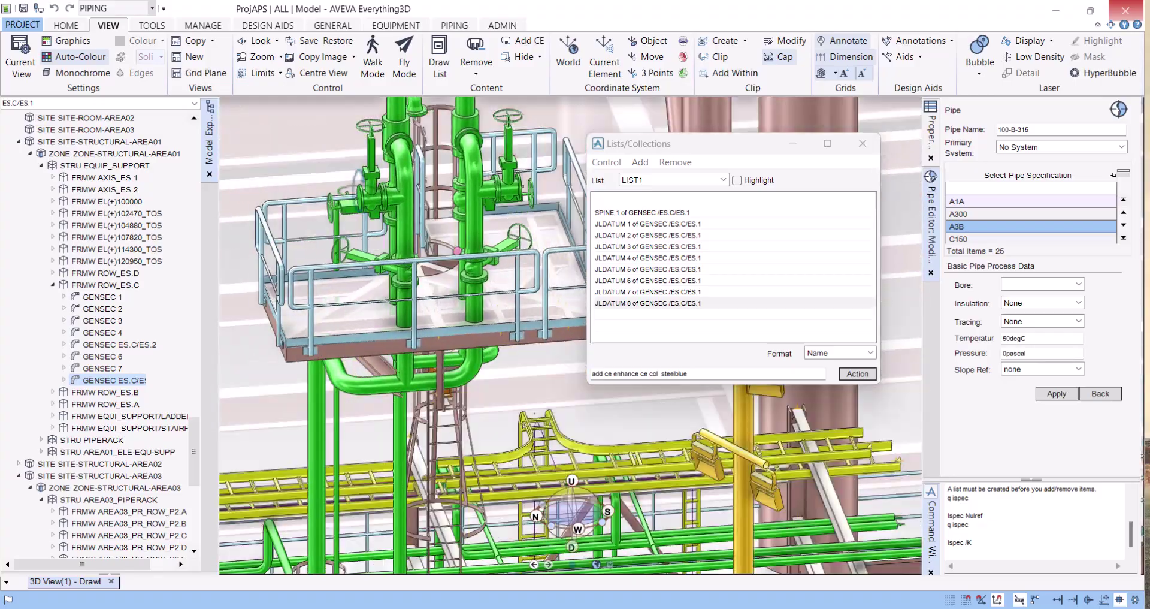
pyautogui.scroll(-8, 457, 250)
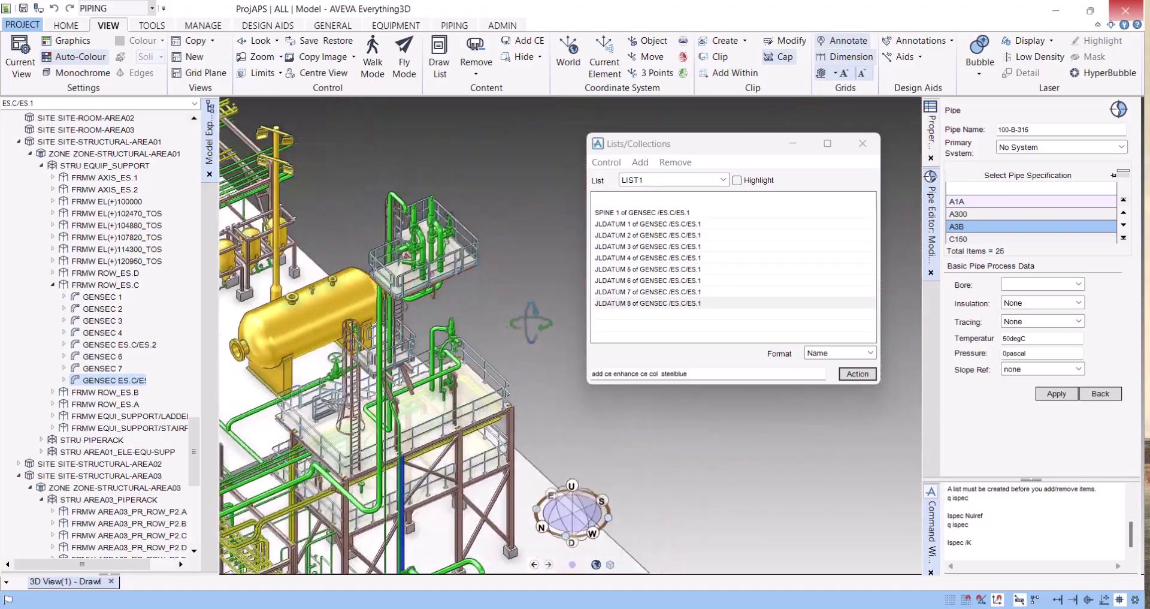
# Step: Make STRU EQUIP_SUPPORT the current element and check its extent within the plant model
pyautogui.click(94, 162)
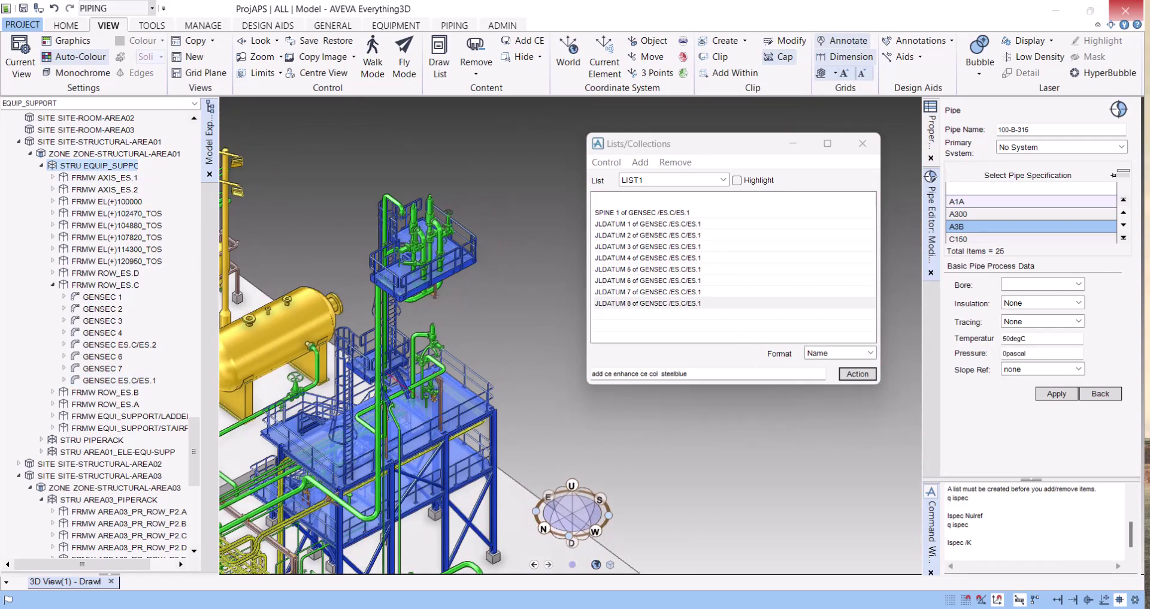
pyautogui.scroll(-3, 406, 386)
pyautogui.scroll(-3, 406, 386)
pyautogui.scroll(2, 383, 396)
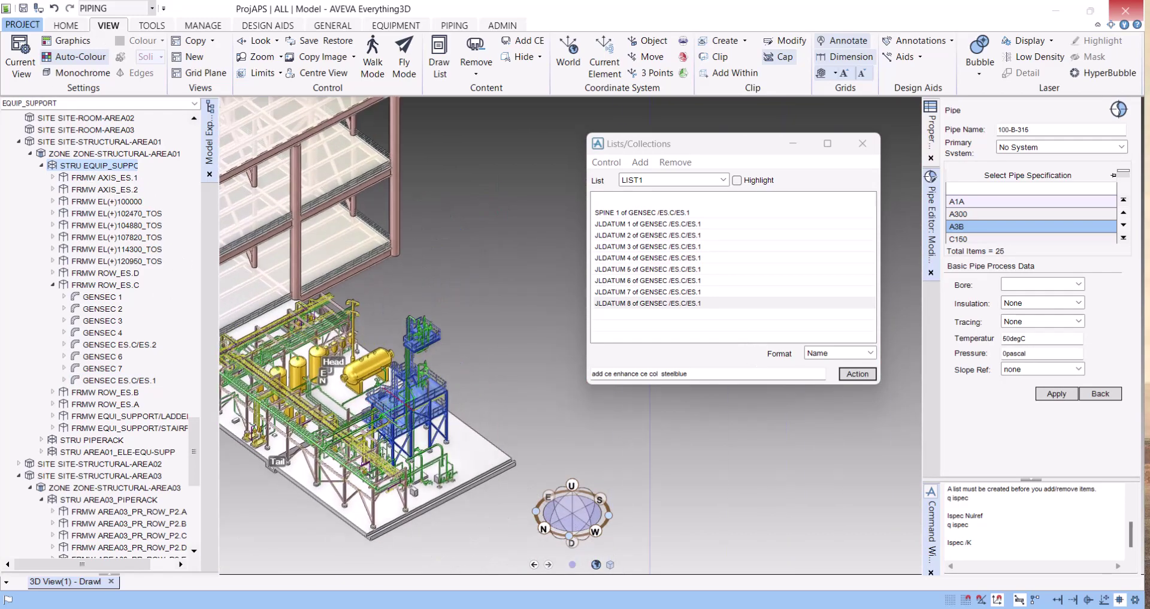
pyautogui.moveTo(384, 396); pyautogui.dragTo(286, 370, button='middle')
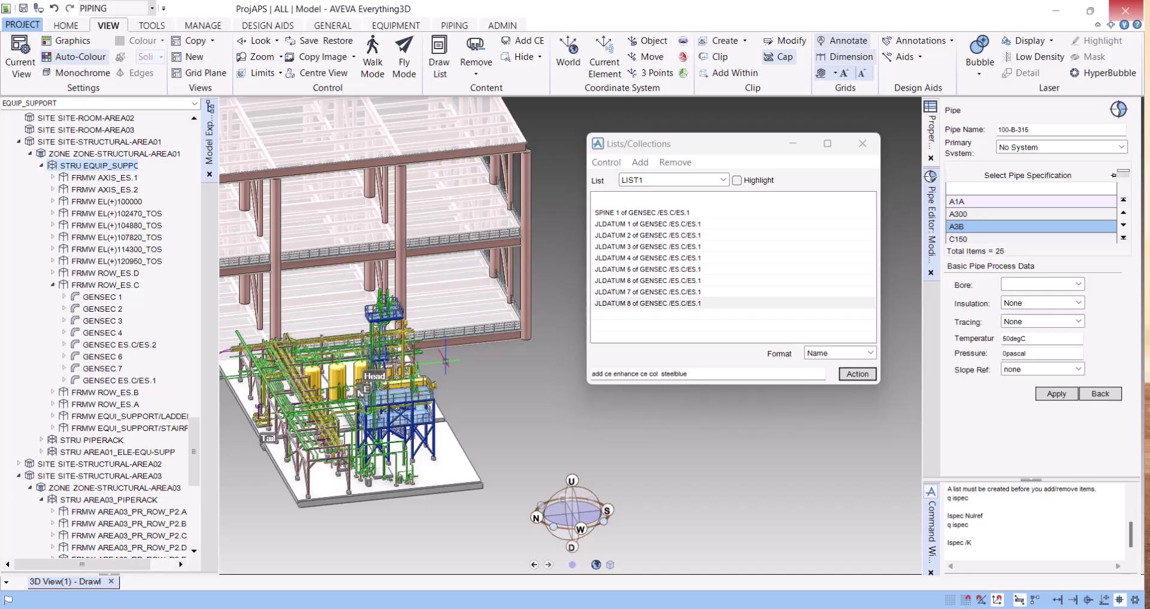
pyautogui.moveTo(443, 404); pyautogui.dragTo(562, 397, button='middle')
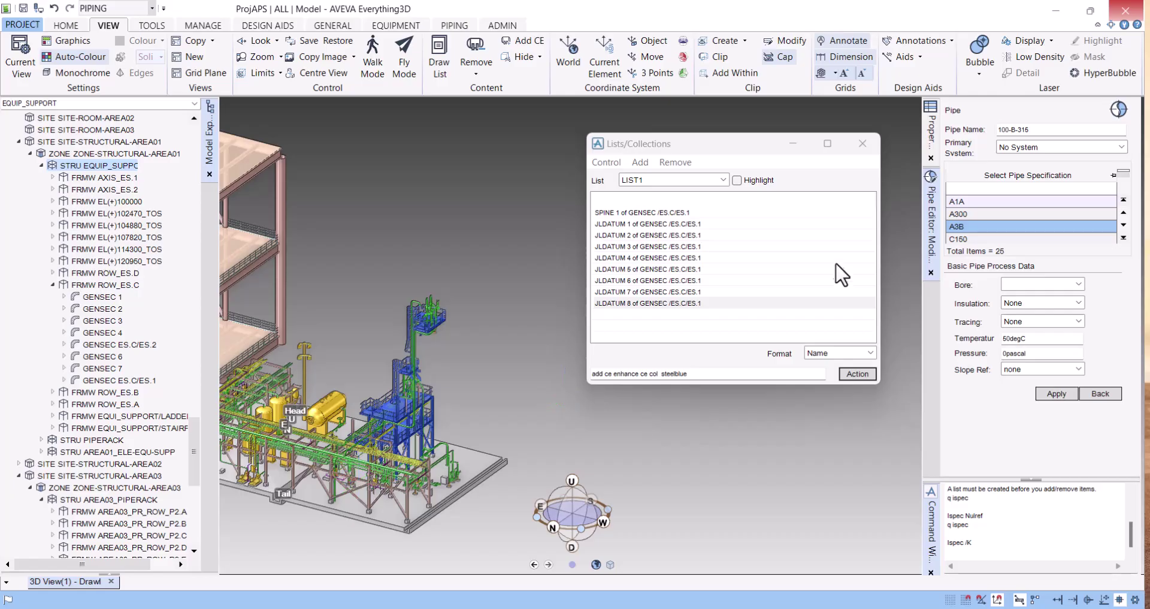
# Step: Create a new list with the description LIST2 and make it the active list
pyautogui.click(639, 162)
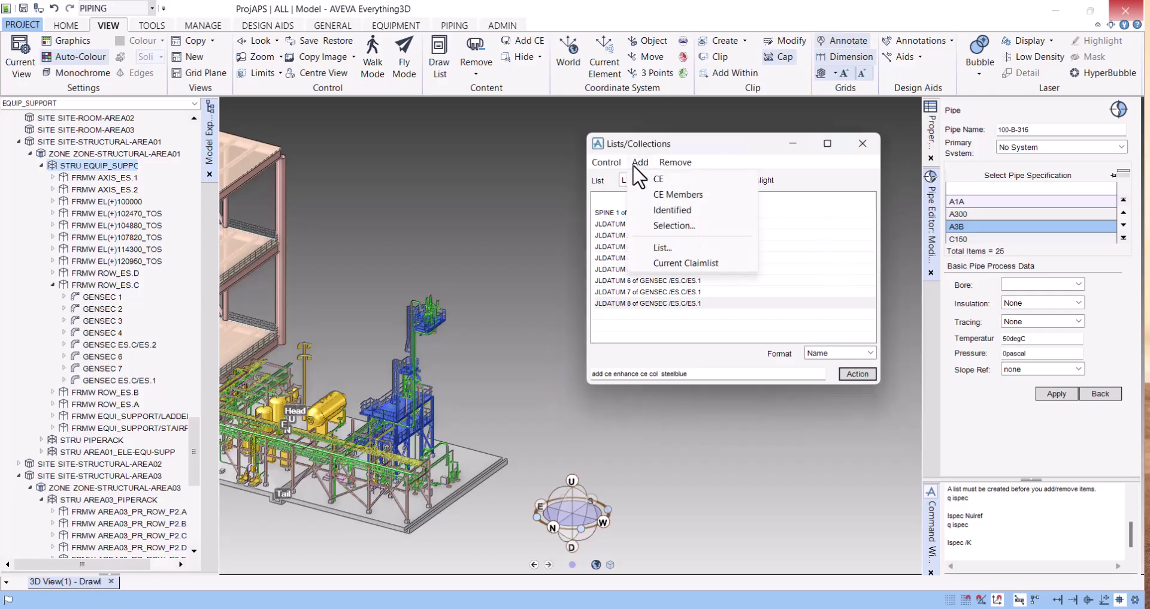
pyautogui.click(660, 248)
pyautogui.click(685, 163)
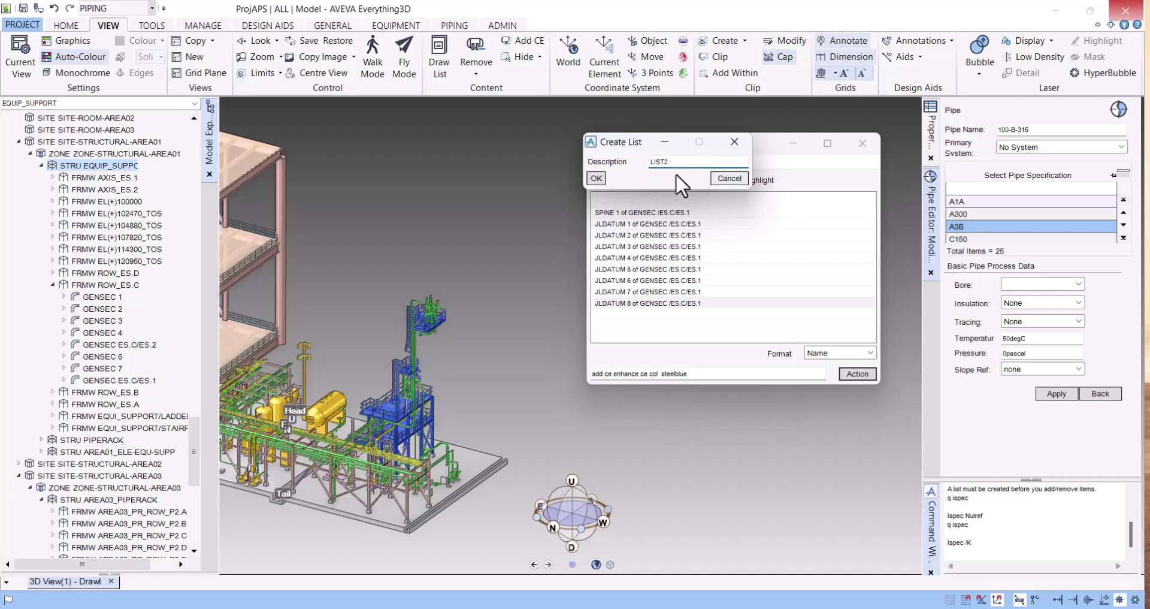
pyautogui.click(596, 177)
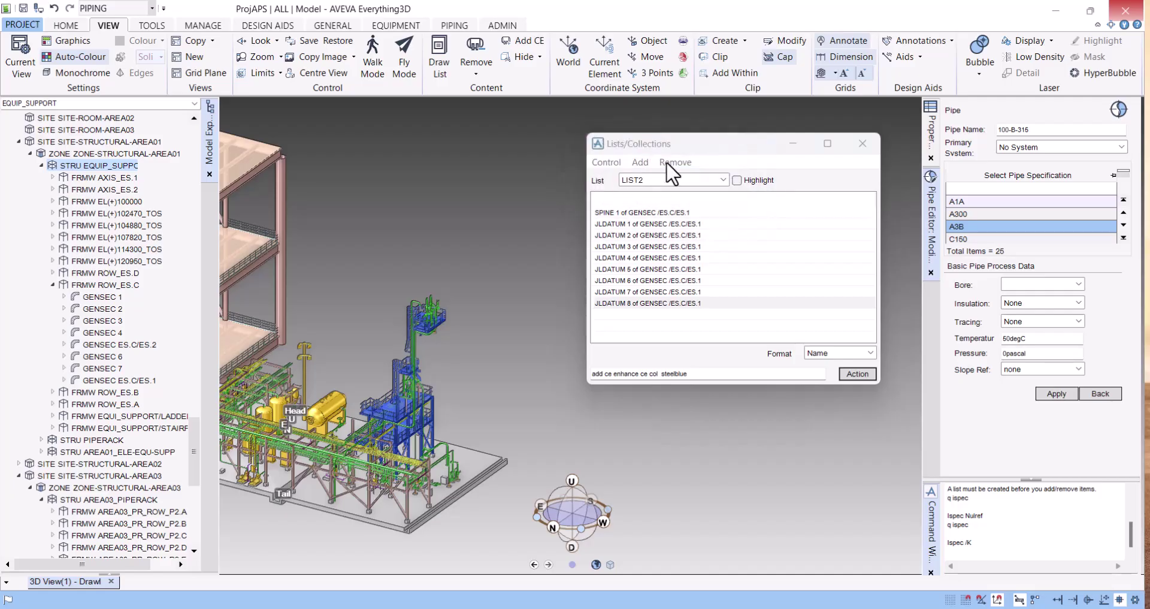
pyautogui.click(668, 180)
pyautogui.click(660, 199)
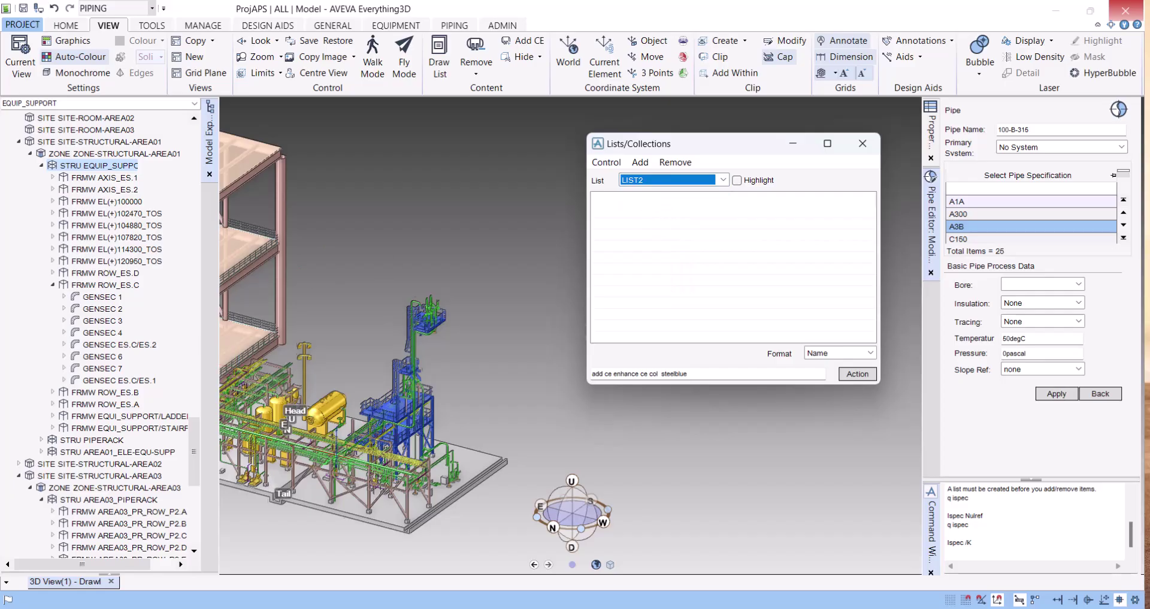
# Step: Create another list with the description LIST3 and make it the active list
pyautogui.scroll(5, 341, 437)
pyautogui.click(640, 162)
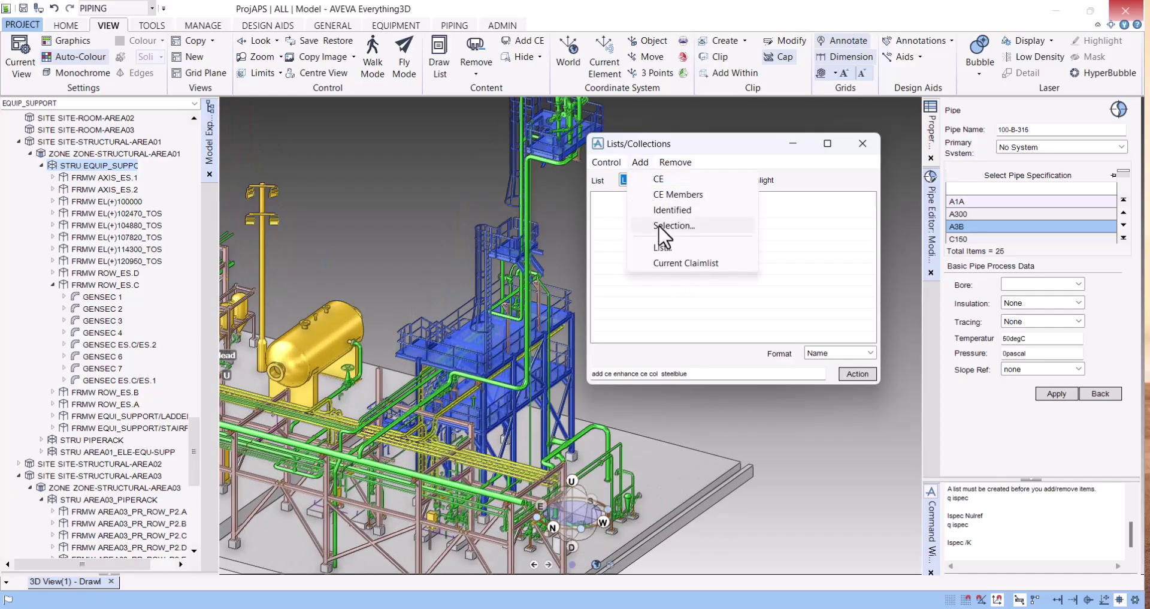
pyautogui.click(659, 247)
pyautogui.click(683, 162)
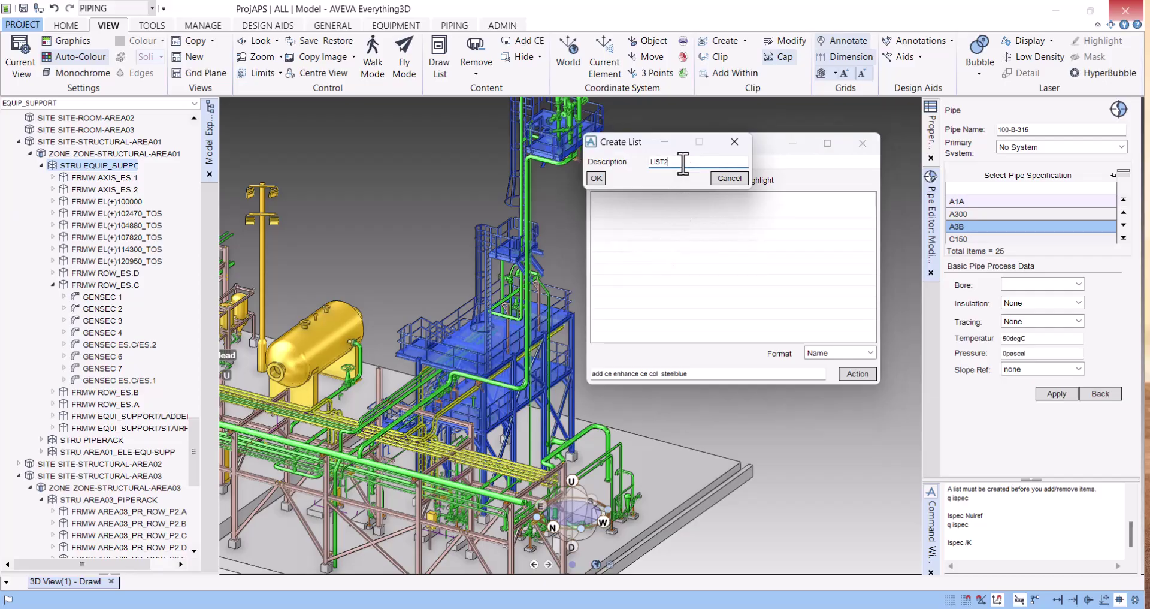
pyautogui.click(597, 178)
pyautogui.click(647, 212)
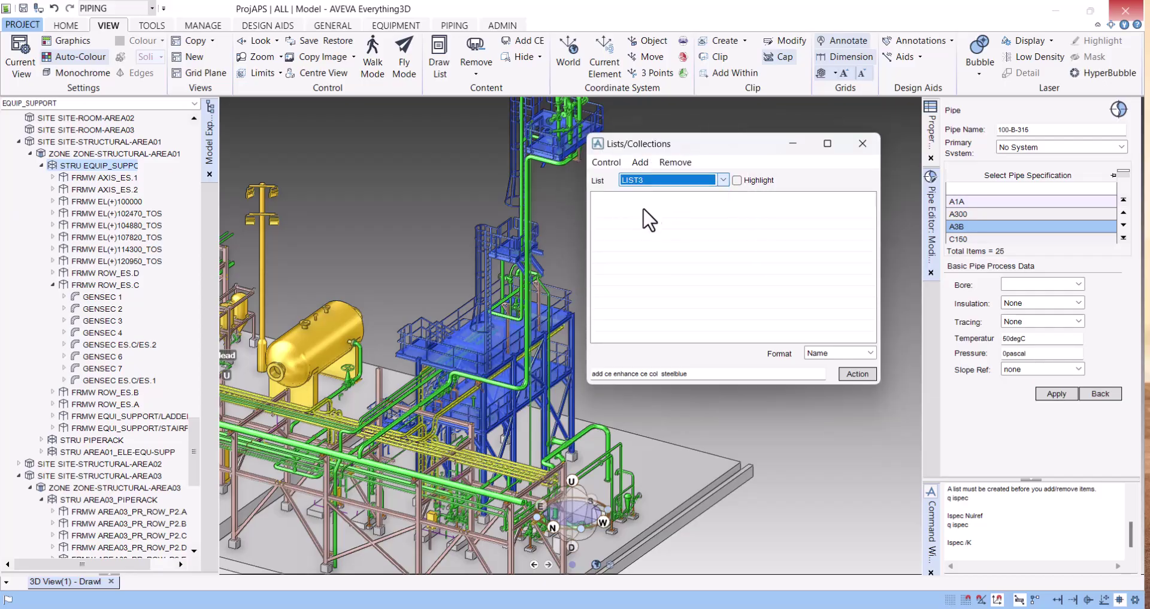
pyautogui.scroll(-4, 530, 353)
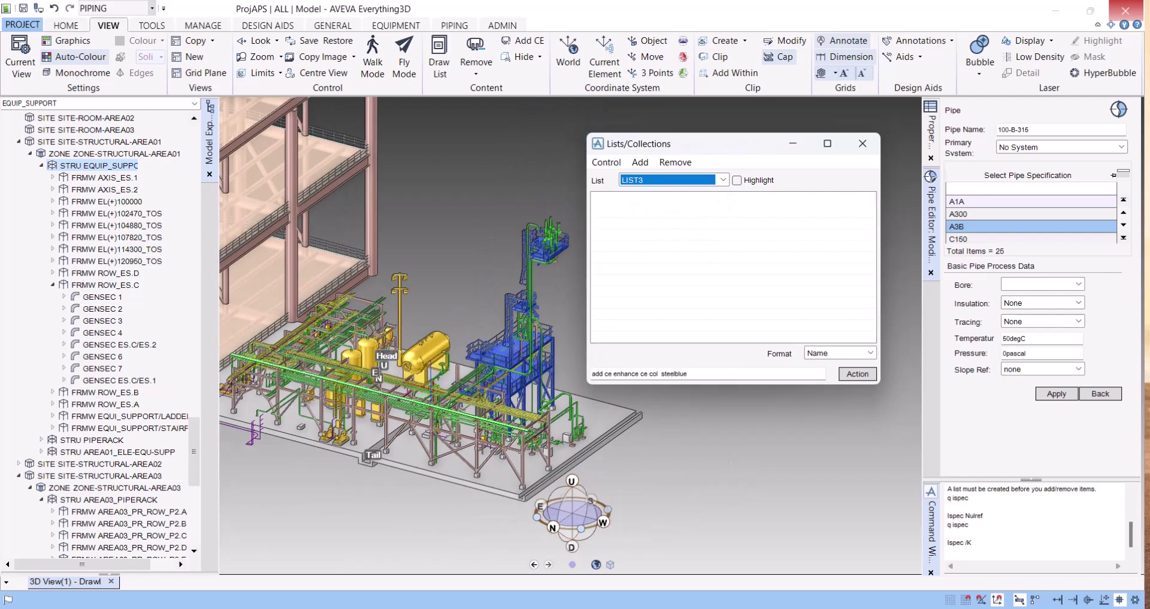
pyautogui.scroll(3, 378, 369)
pyautogui.moveTo(378, 369); pyautogui.dragTo(200, 411, button='middle')
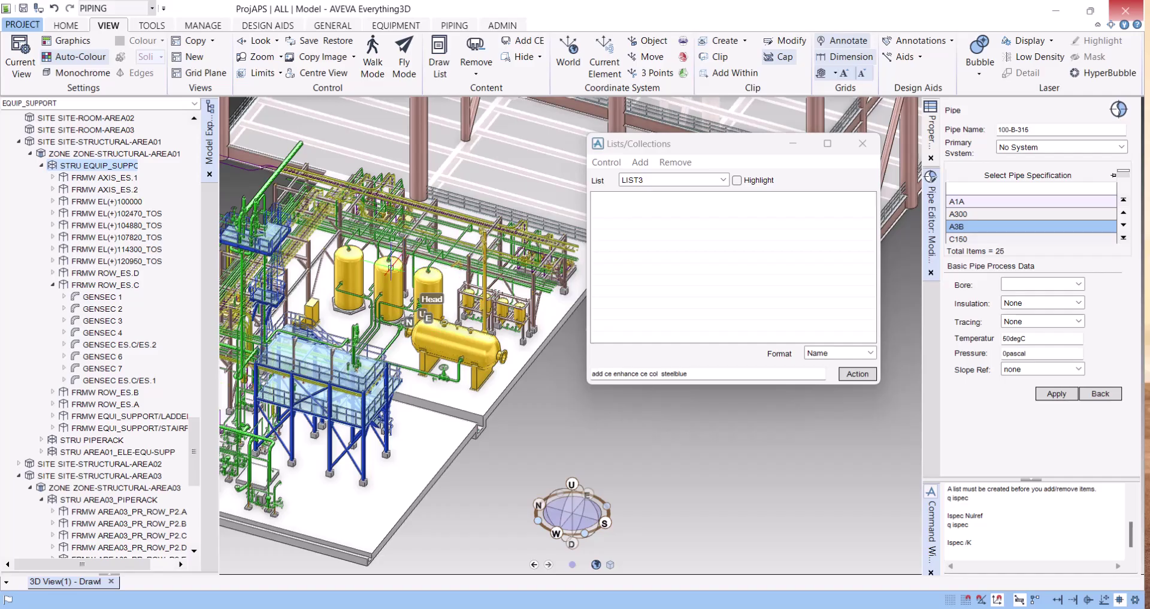
pyautogui.moveTo(435, 257); pyautogui.dragTo(389, 227, button='middle')
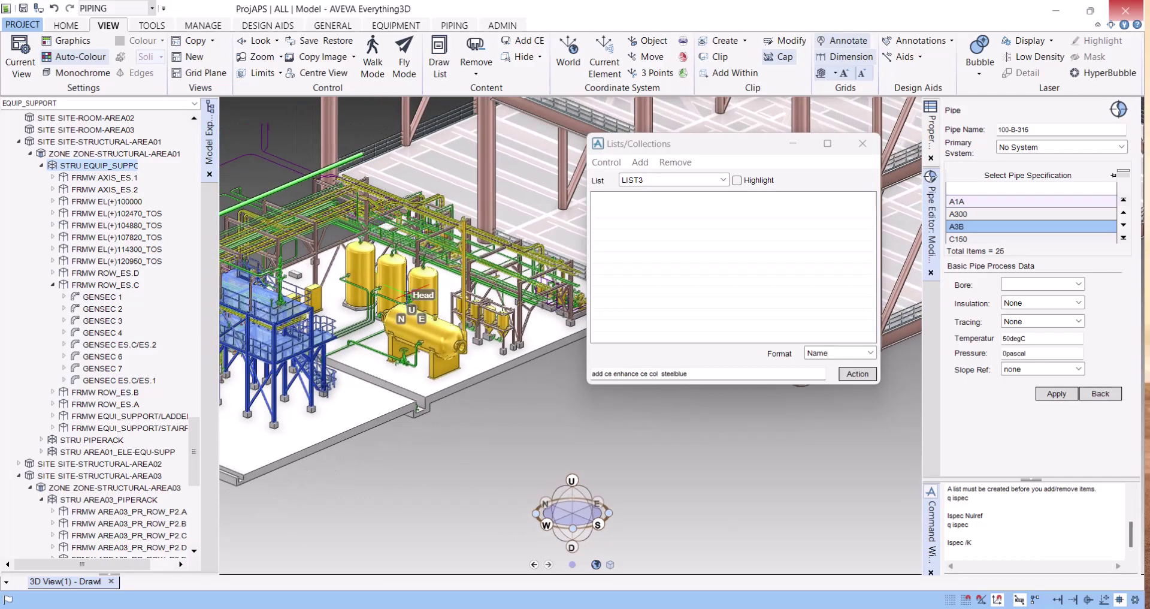